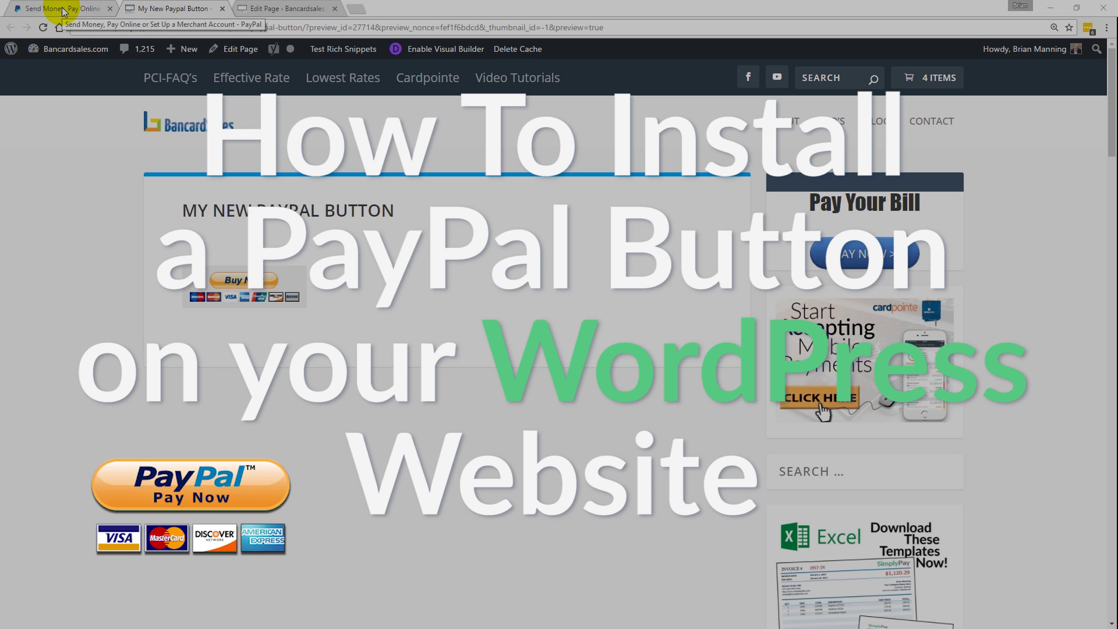
- Sign in to the PayPal business account to reach the dashboard with the $71.10 USD balance
{"action": "left_click", "coordinate": [64, 9]}
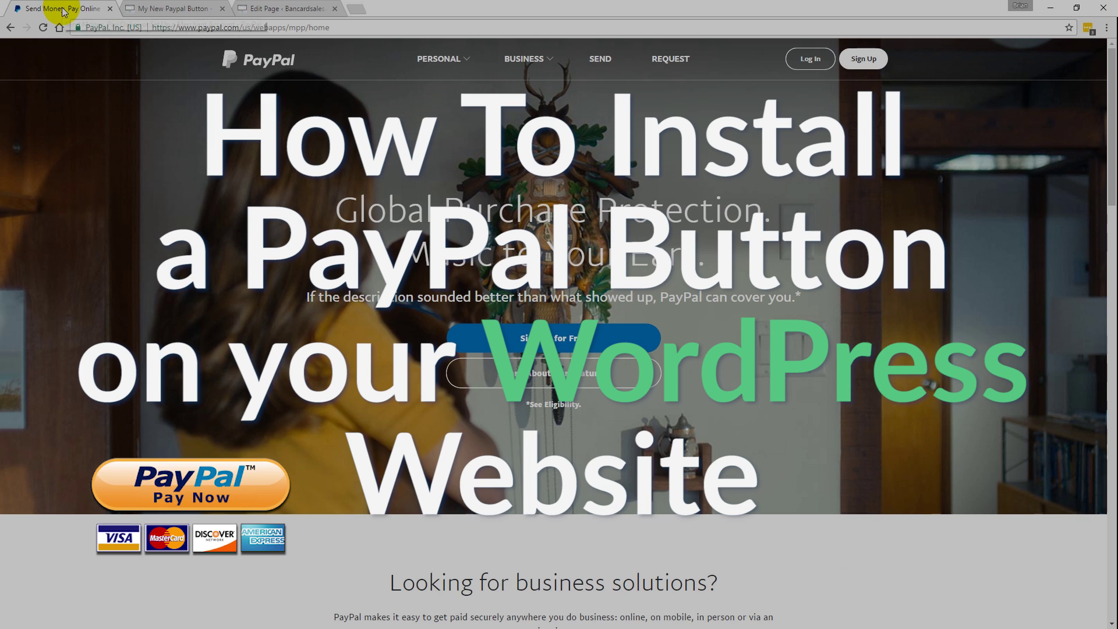
{"action": "left_click", "coordinate": [807, 61]}
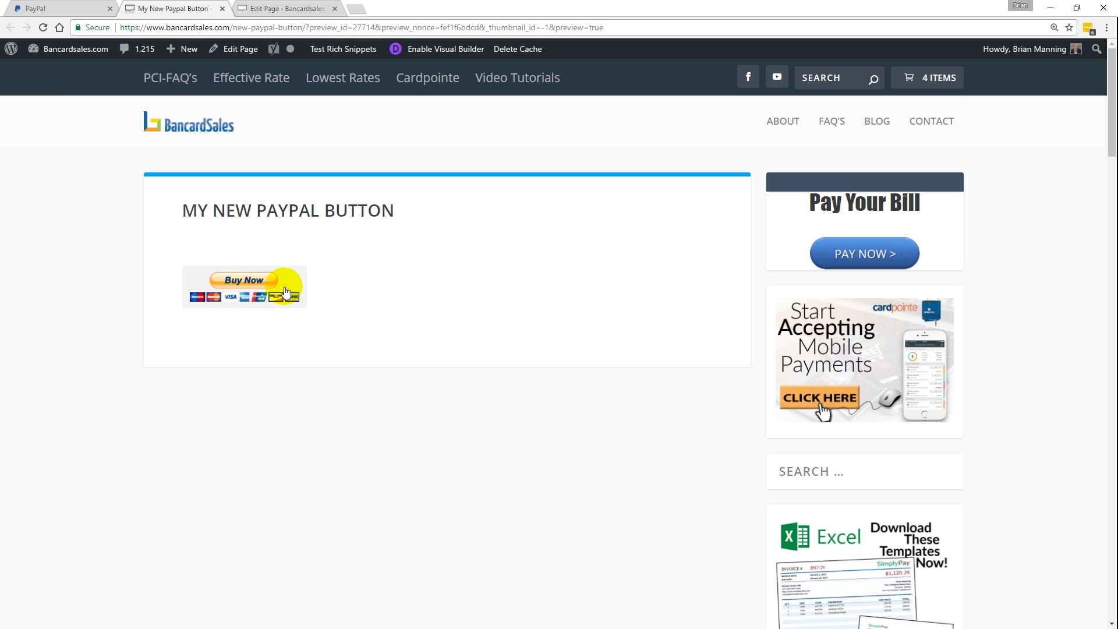
{"action": "left_click", "coordinate": [63, 11]}
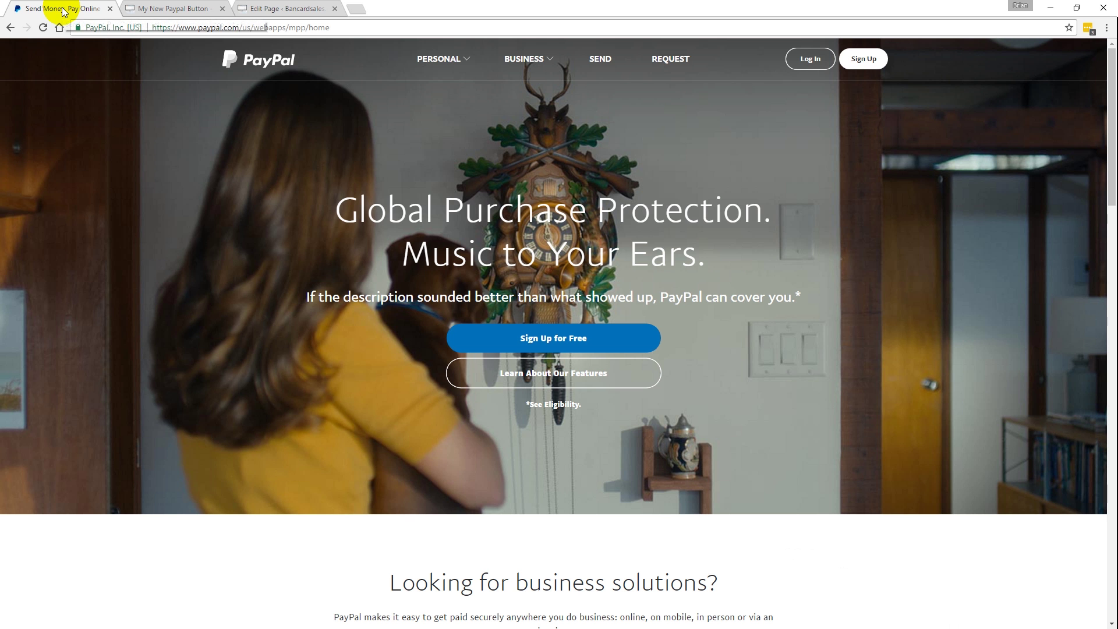
{"action": "left_click", "coordinate": [806, 61]}
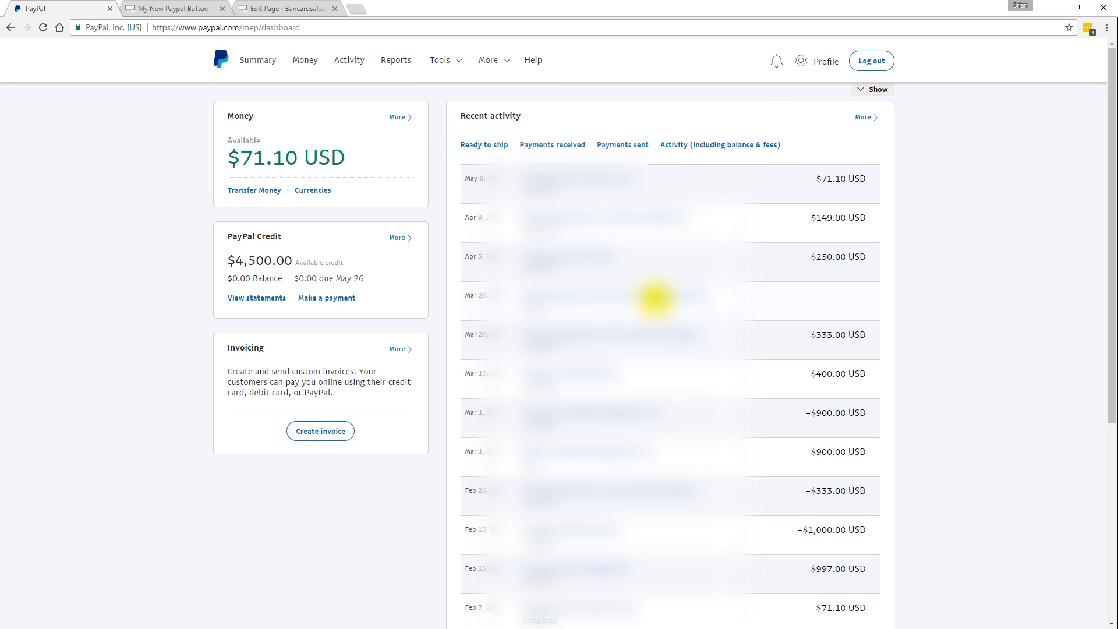
- Open My Saved Buttons via Profile and settings, My selling tools, then PayPal buttons
{"action": "left_click", "coordinate": [830, 67]}
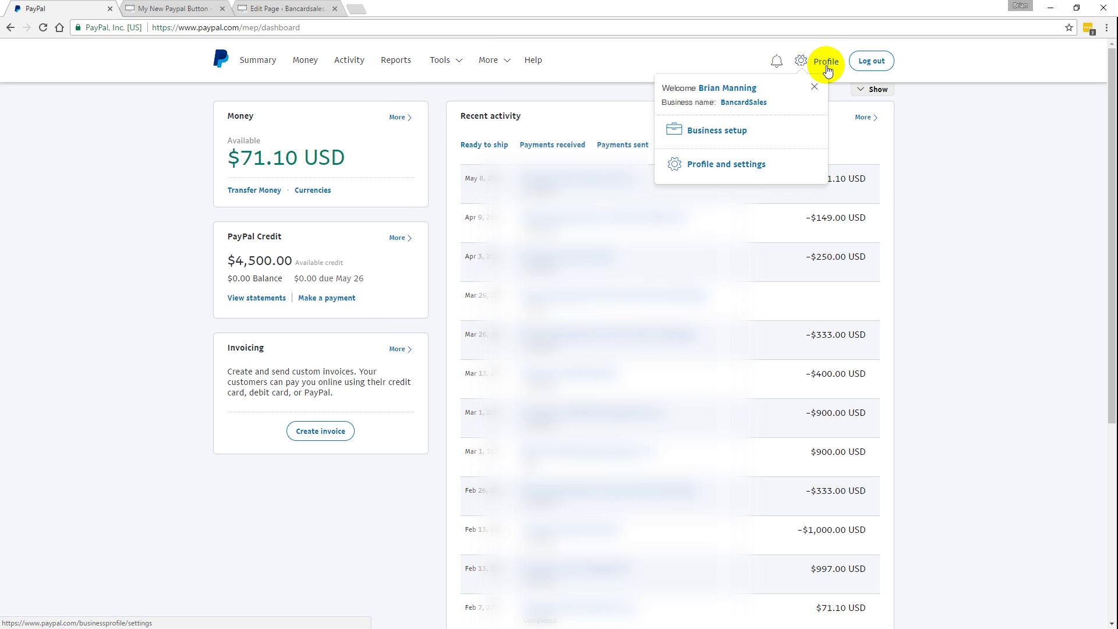
{"action": "left_click", "coordinate": [732, 169]}
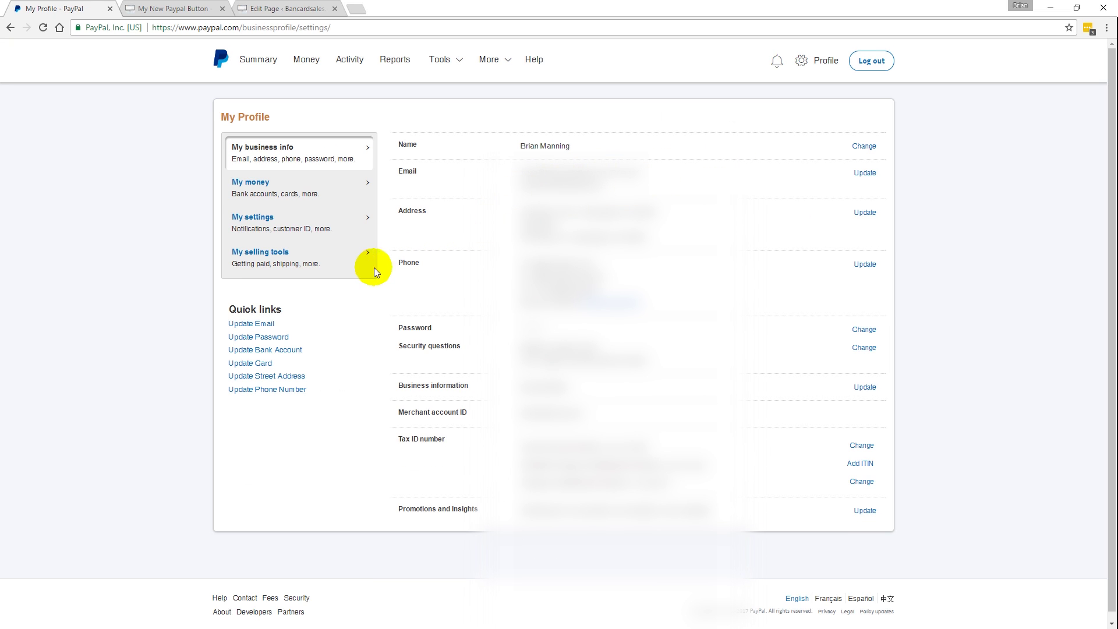
{"action": "left_click", "coordinate": [248, 256]}
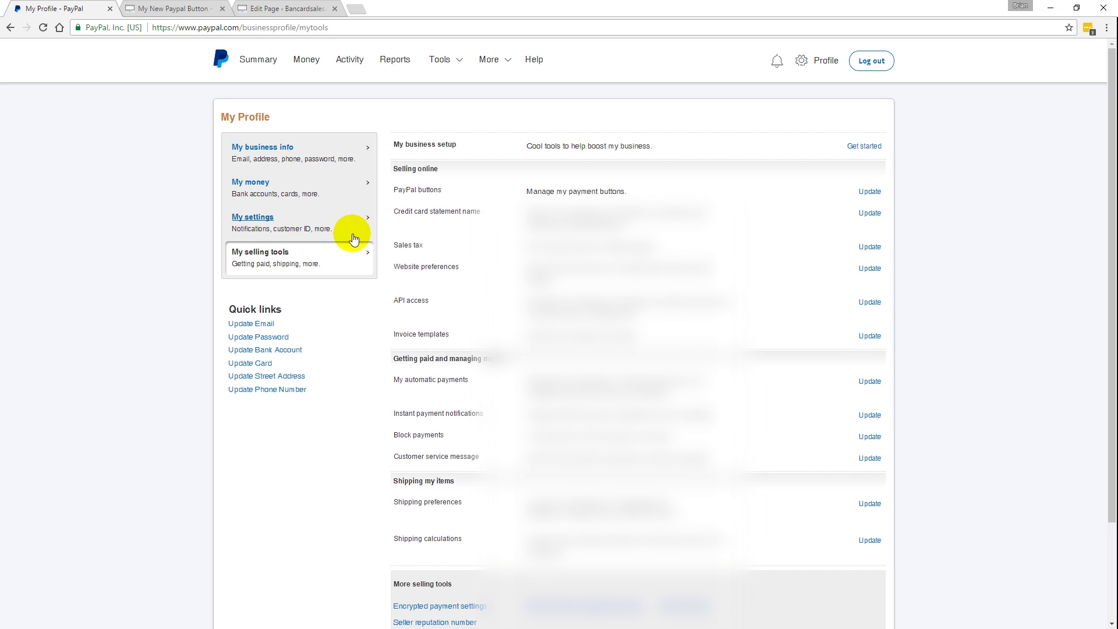
{"action": "left_click_drag", "start_coordinate": [391, 194], "coordinate": [866, 198]}
{"action": "left_click", "coordinate": [868, 196]}
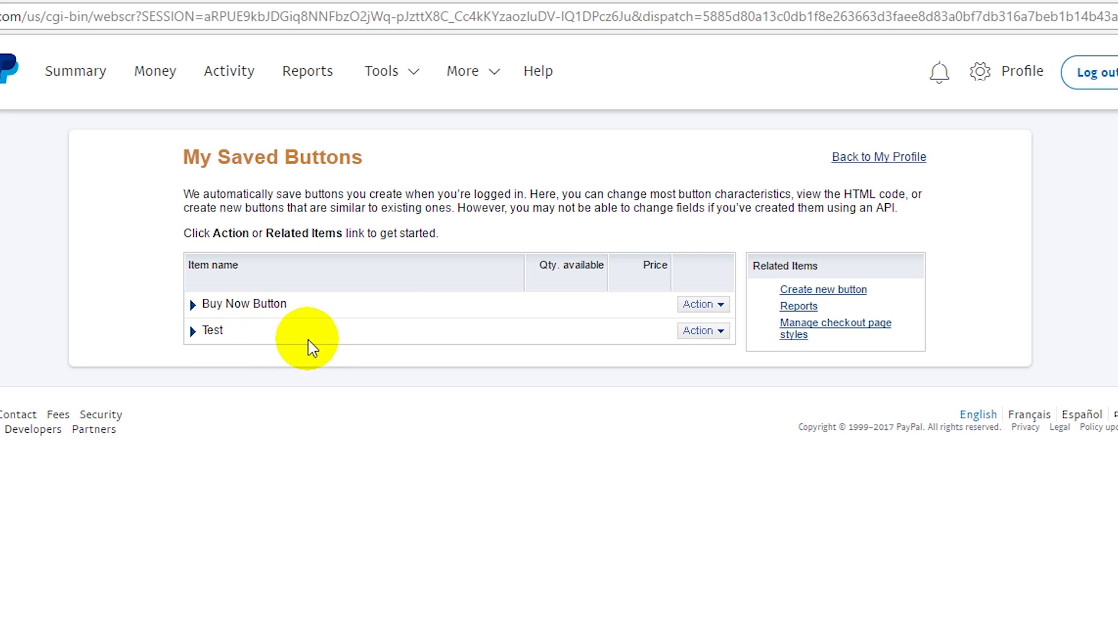
{"action": "left_click", "coordinate": [194, 332]}
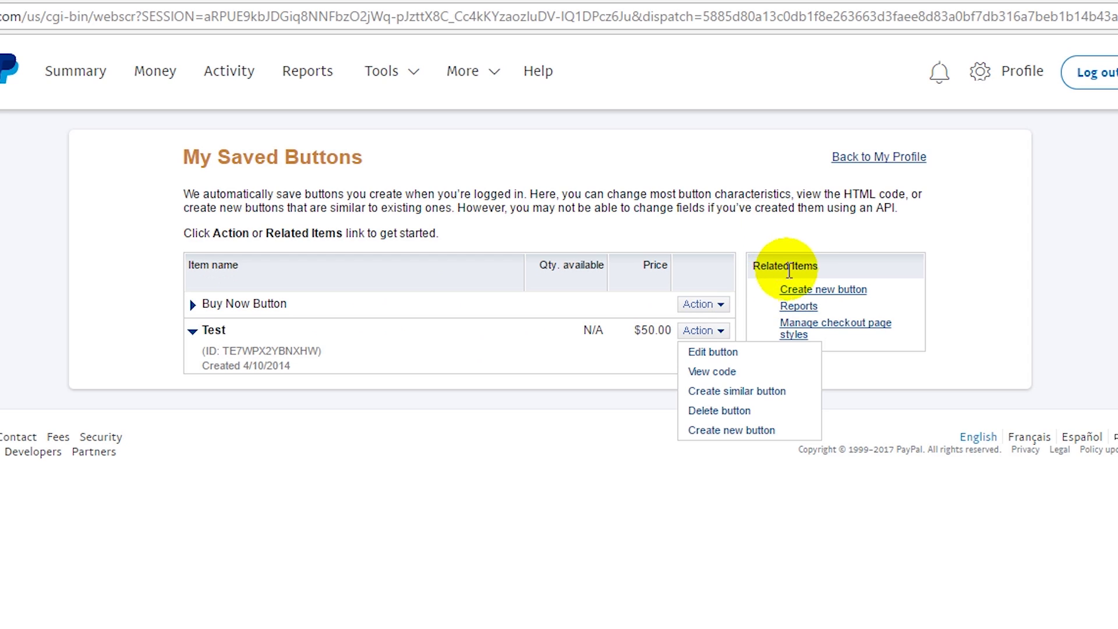
{"action": "left_click", "coordinate": [194, 337]}
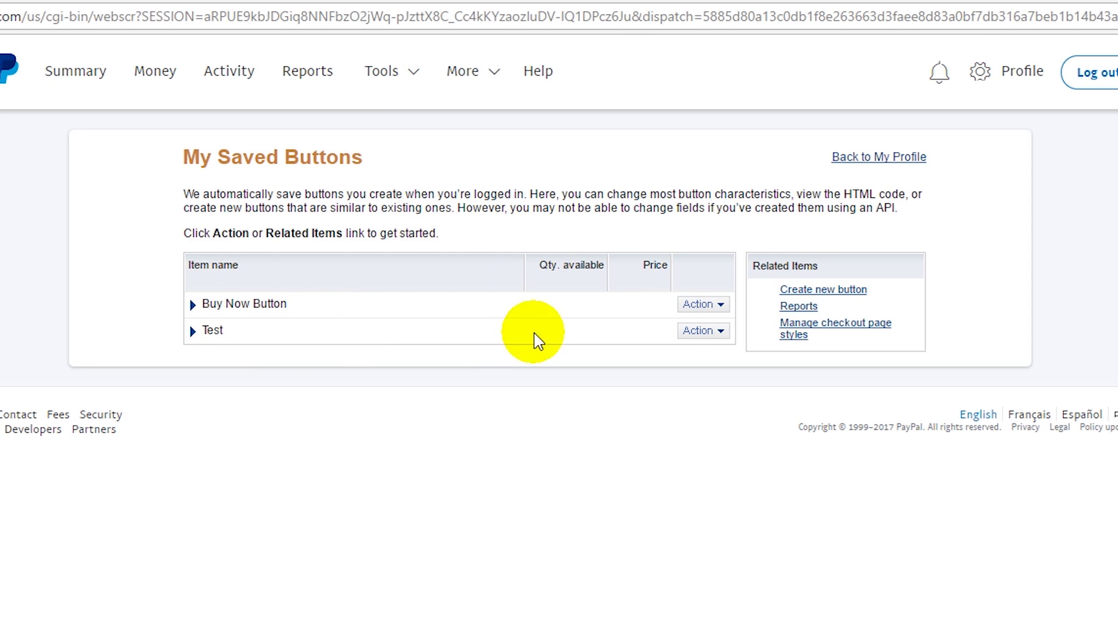
- Start a new PayPal button and set its type to Buy Now
{"action": "left_click", "coordinate": [834, 294]}
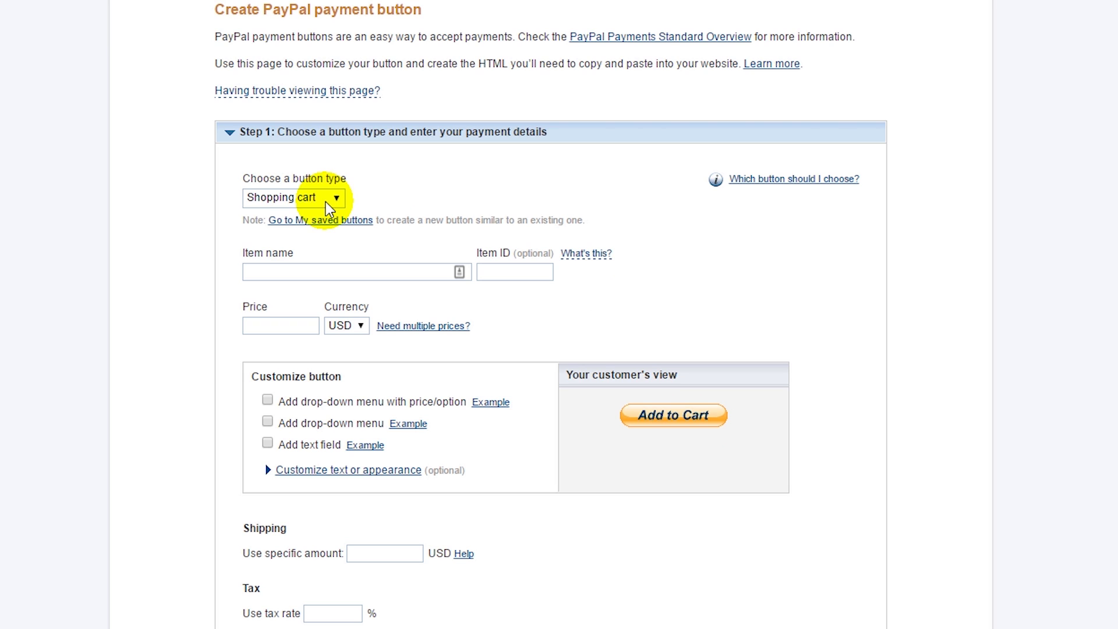
{"action": "left_click", "coordinate": [326, 202]}
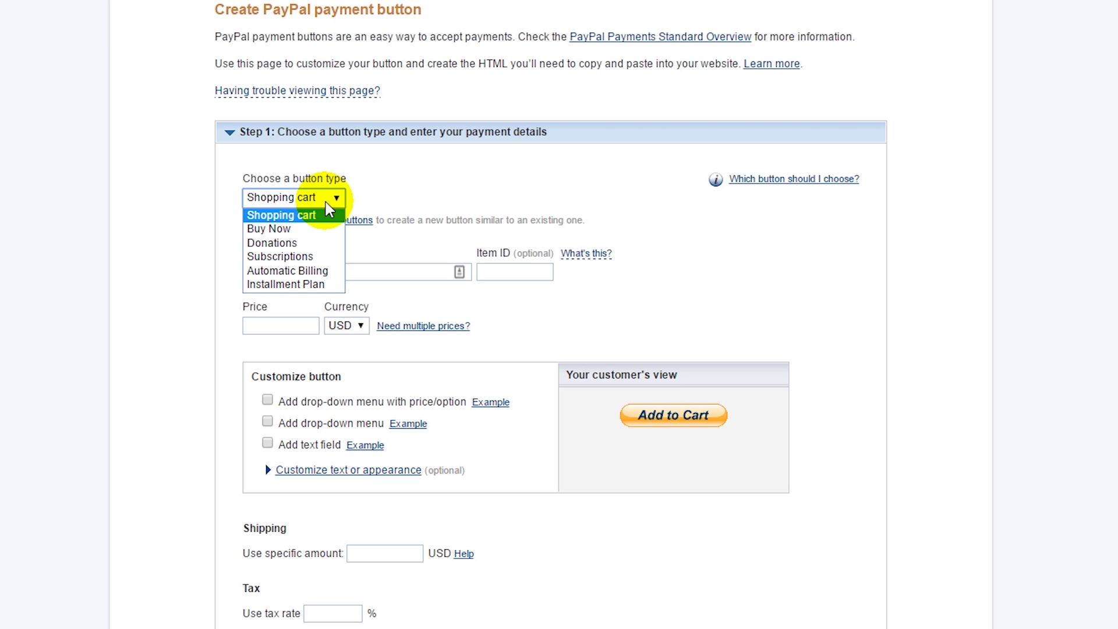
{"action": "left_click", "coordinate": [303, 235]}
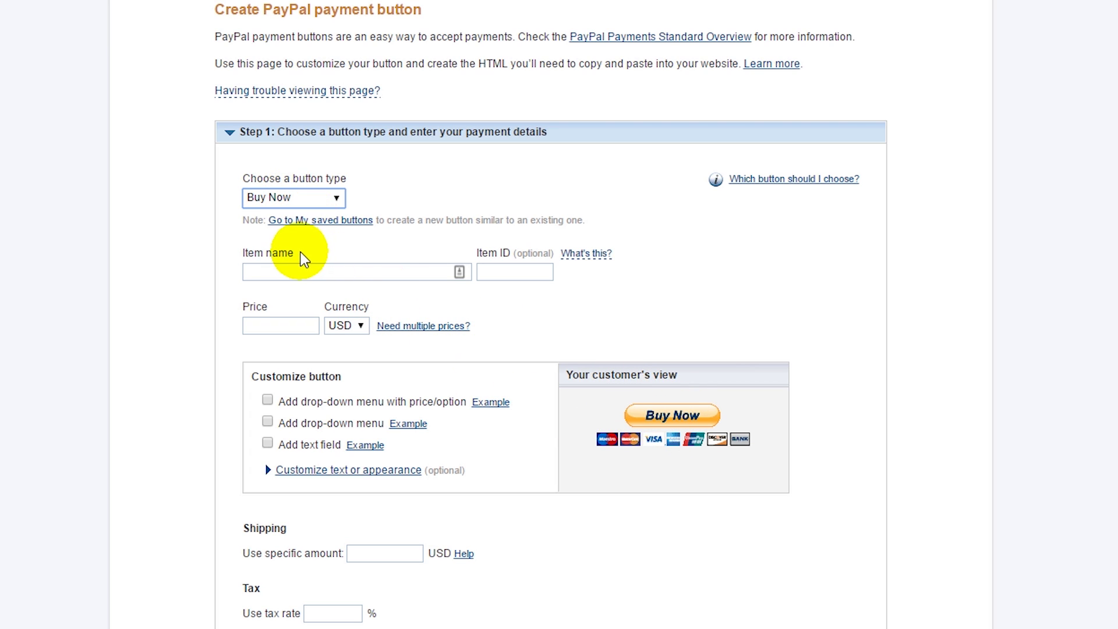
- Name the item 'My Test Button Today - Bancardsales.com' and set its price to 20
{"action": "left_click", "coordinate": [297, 272]}
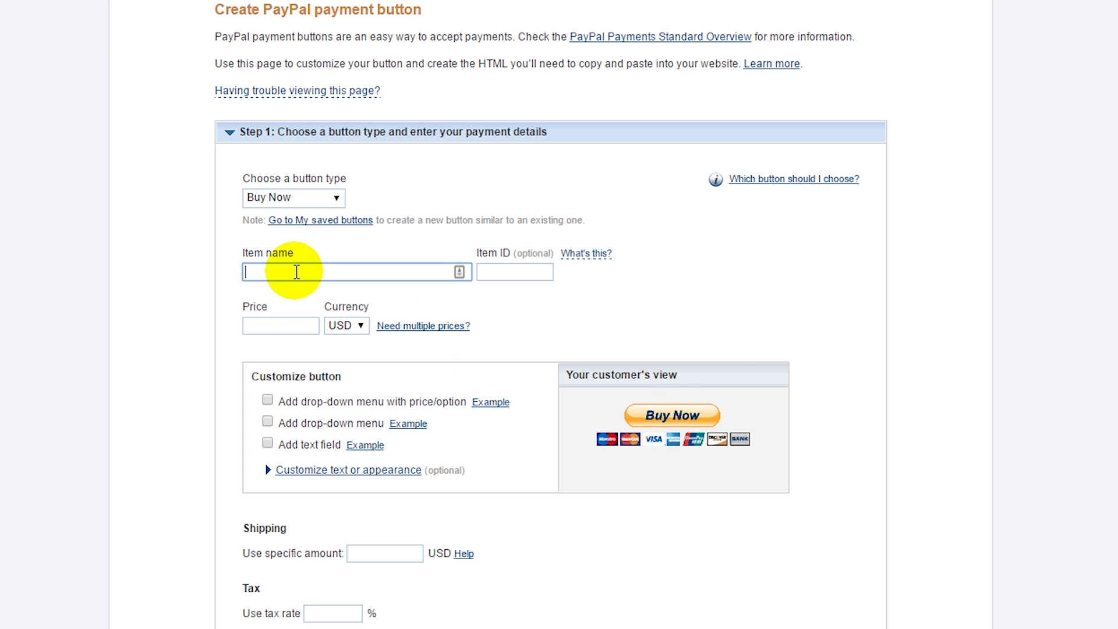
{"action": "type", "text": "My Test Button Today - Bancardsales.com"}
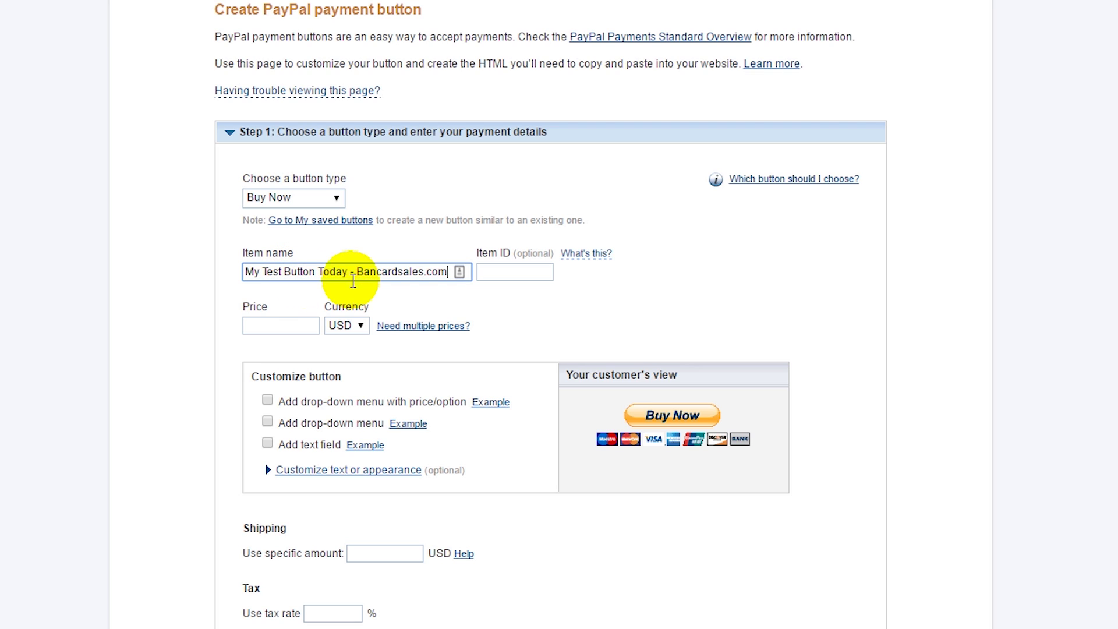
{"action": "left_click", "coordinate": [293, 322]}
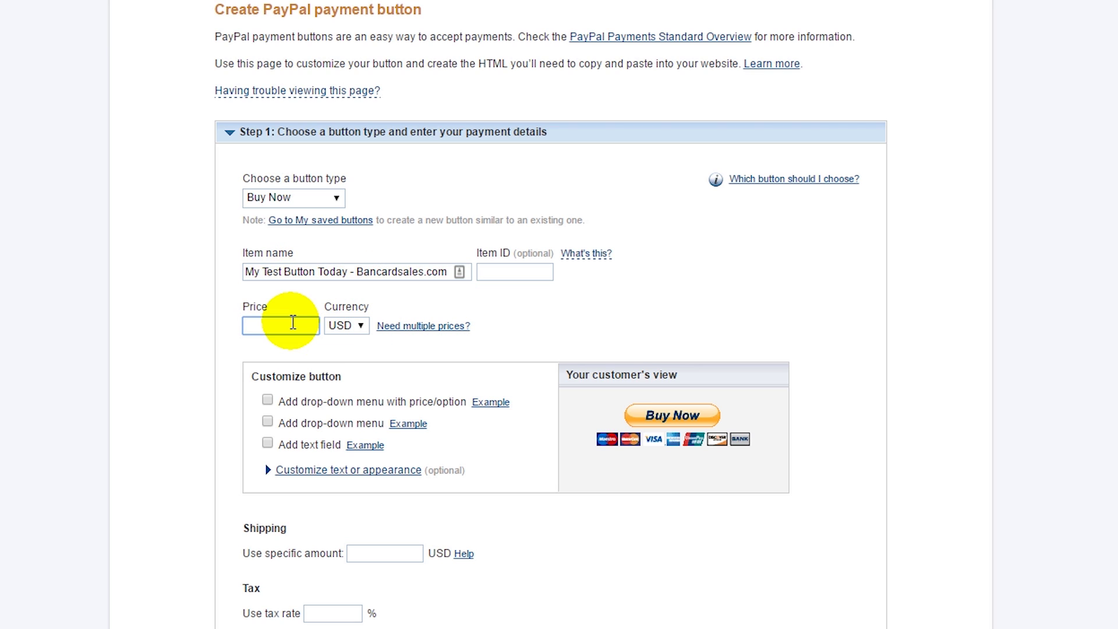
{"action": "type", "text": "20"}
{"action": "key", "text": "Tab"}
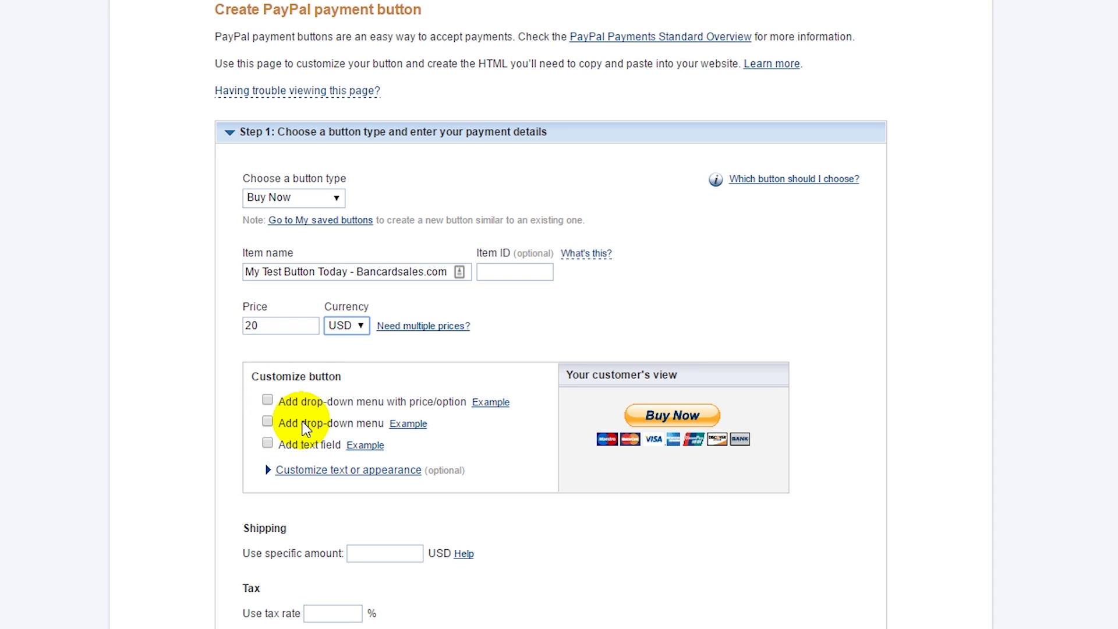
{"action": "scroll", "coordinate": [304, 428], "scroll_direction": "down", "scroll_amount": 3}
- Add a price/option drop-down, append '- description' to Option 1, and check it in the preview
{"action": "left_click", "coordinate": [268, 255]}
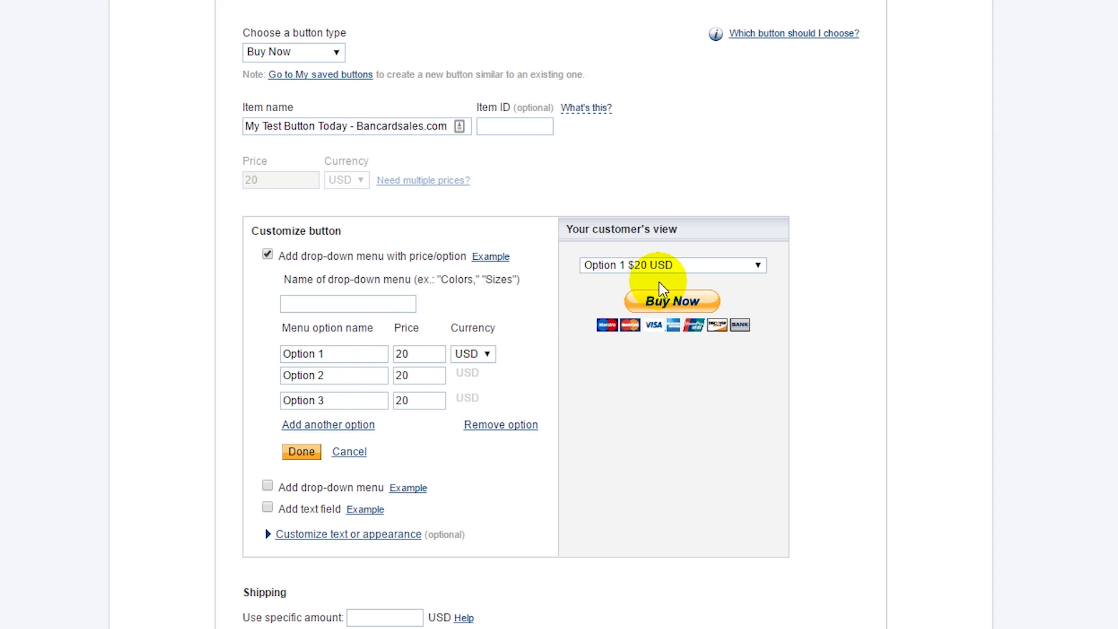
{"action": "left_click", "coordinate": [687, 266]}
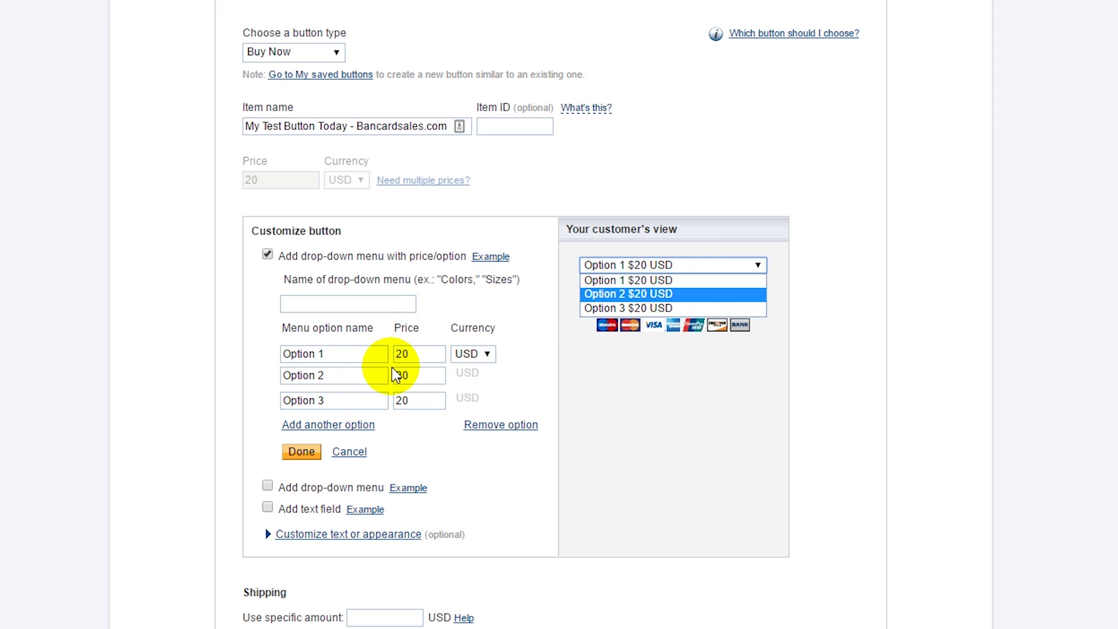
{"action": "left_click", "coordinate": [345, 358]}
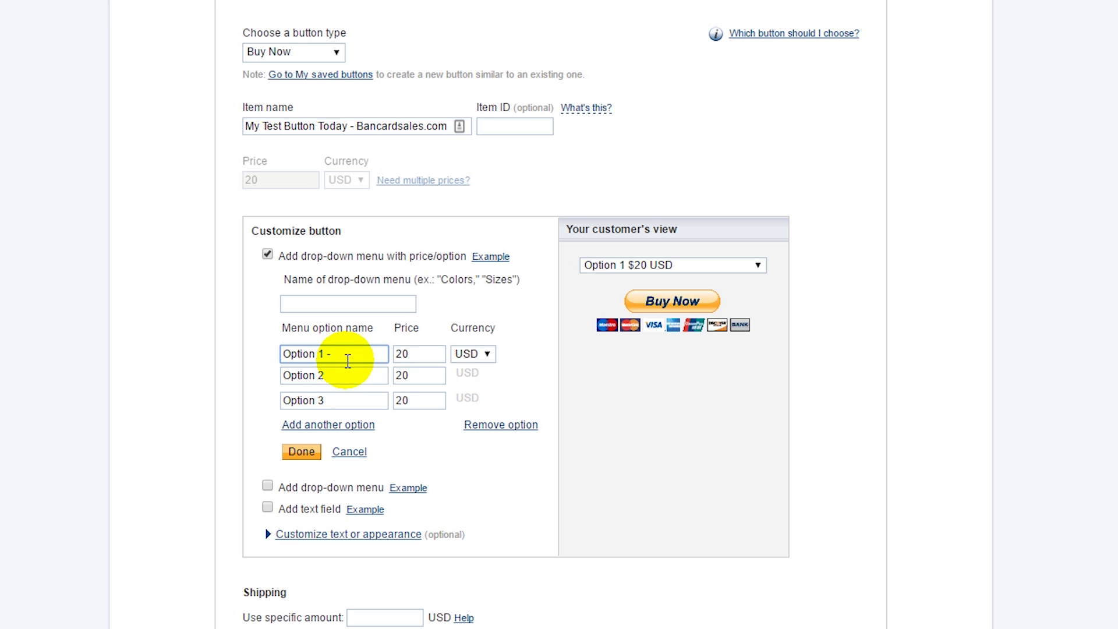
{"action": "type", "text": "- description"}
{"action": "left_click", "coordinate": [296, 452]}
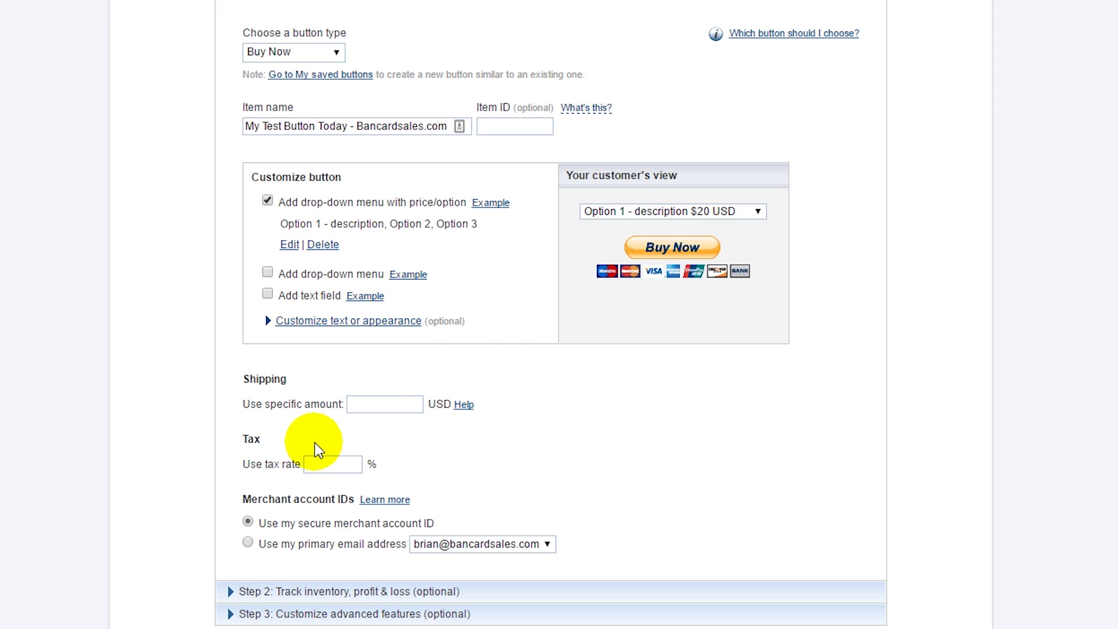
{"action": "left_click", "coordinate": [651, 212]}
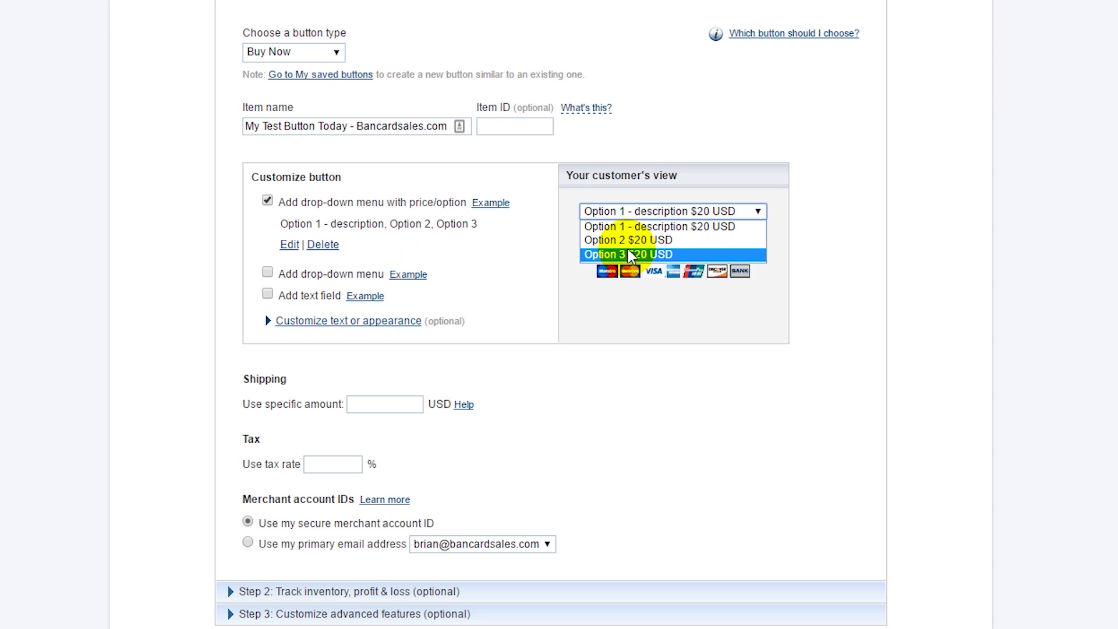
- Replace the price drop-down with a plain drop-down, remove that too, and add a customer text field
{"action": "left_click", "coordinate": [271, 204]}
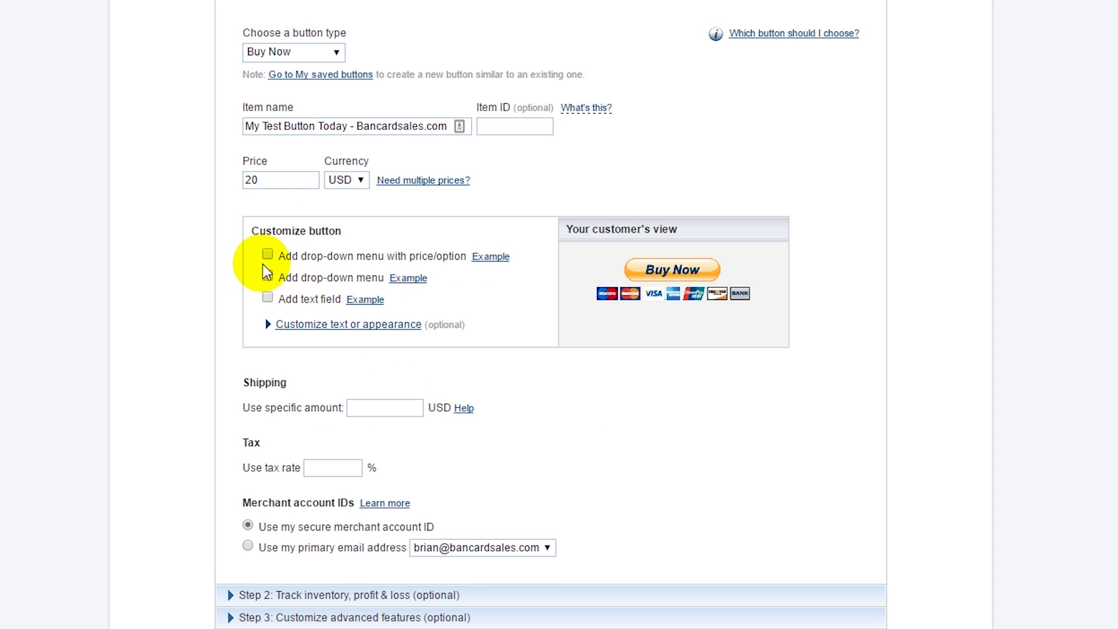
{"action": "left_click", "coordinate": [272, 275]}
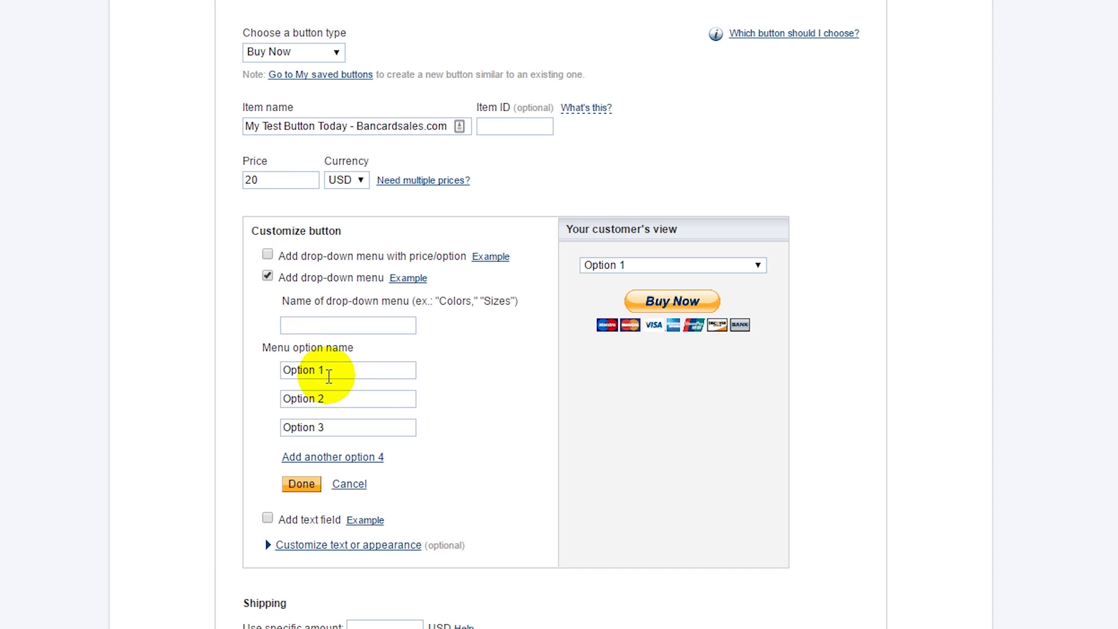
{"action": "left_click", "coordinate": [613, 265]}
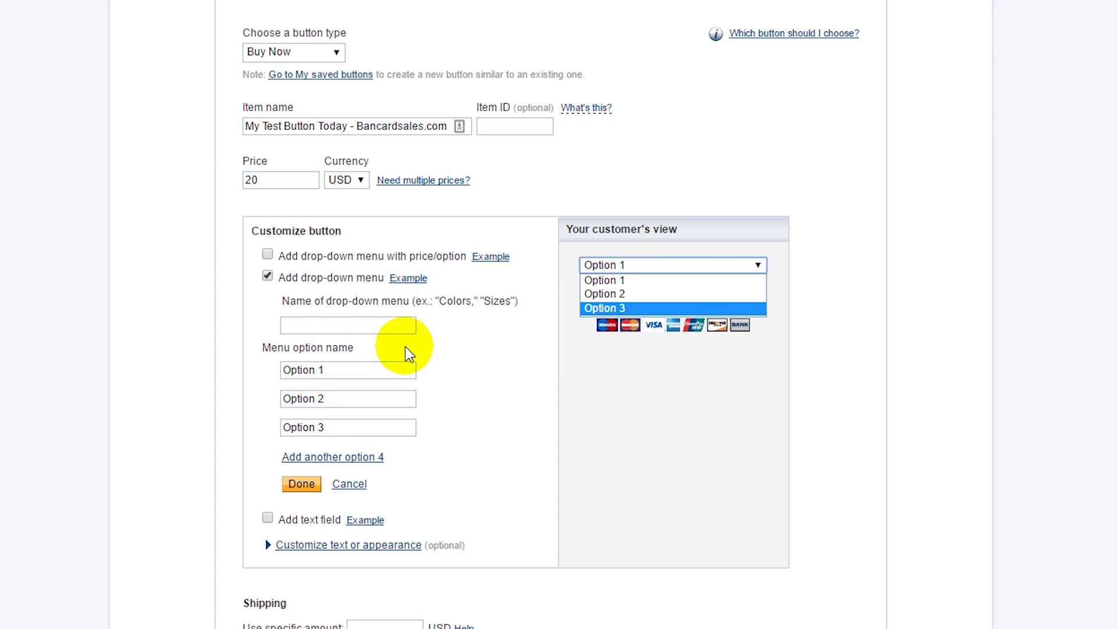
{"action": "left_click", "coordinate": [269, 278]}
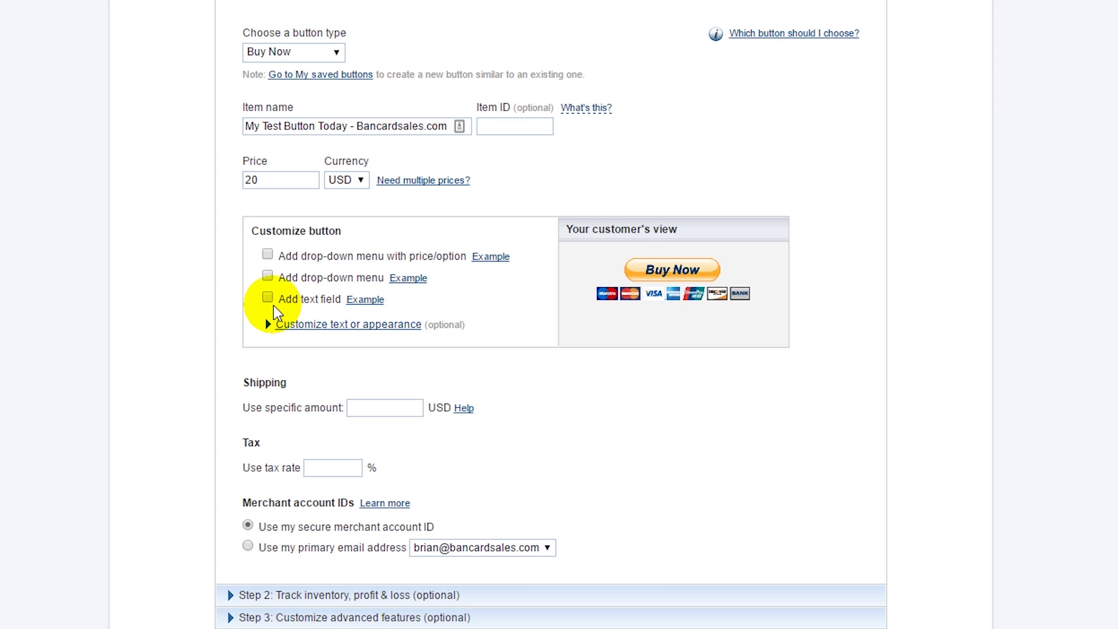
{"action": "left_click", "coordinate": [270, 299]}
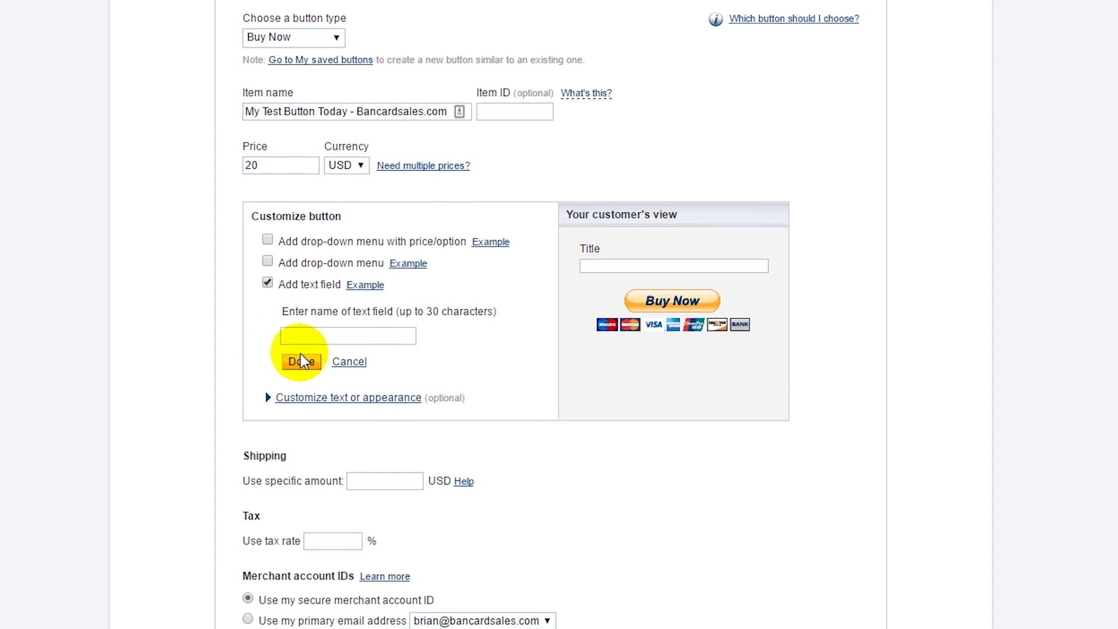
- Keep PayPal's standard full-size button with credit card logos after trying small and custom-image options
{"action": "left_click", "coordinate": [298, 393]}
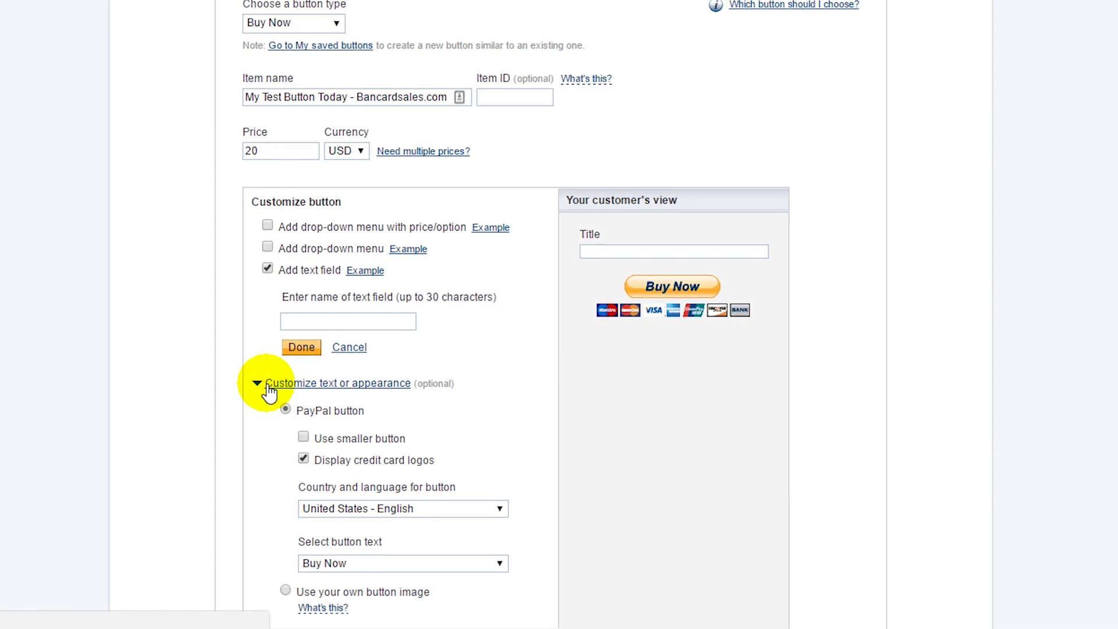
{"action": "scroll", "coordinate": [269, 352], "scroll_direction": "down", "scroll_amount": 3}
{"action": "left_click", "coordinate": [304, 258]}
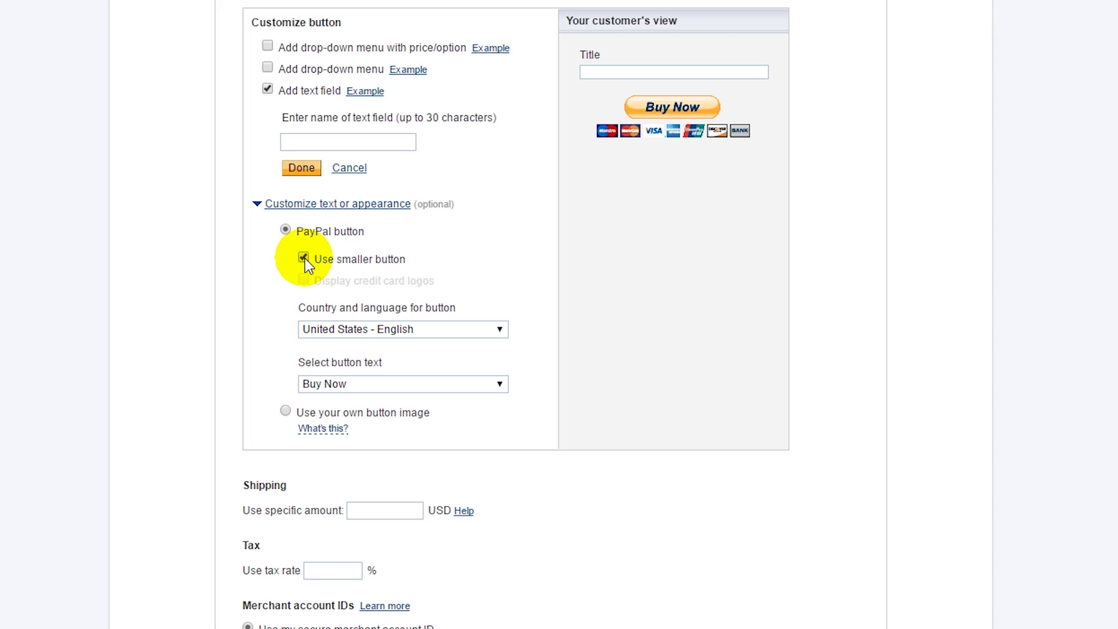
{"action": "left_click", "coordinate": [305, 258]}
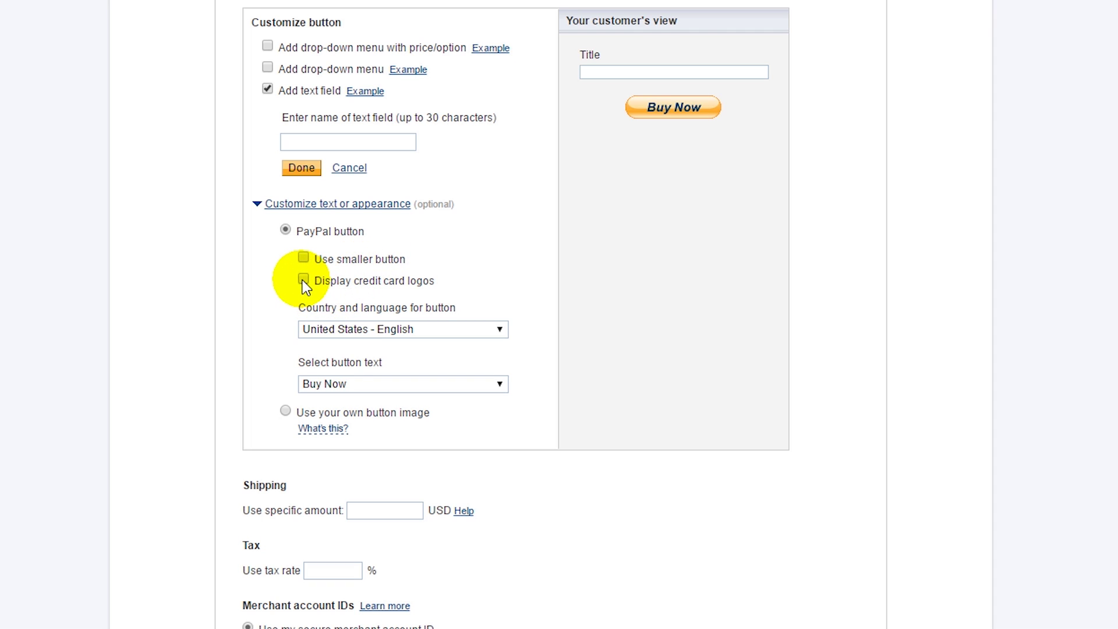
{"action": "left_click", "coordinate": [304, 280]}
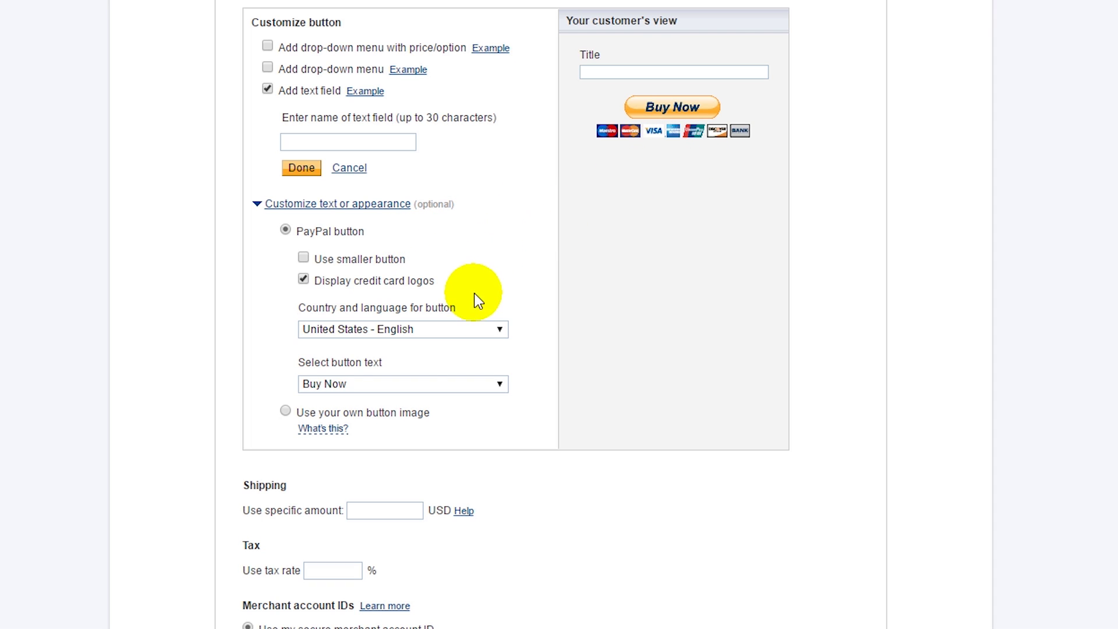
{"action": "left_click", "coordinate": [285, 411]}
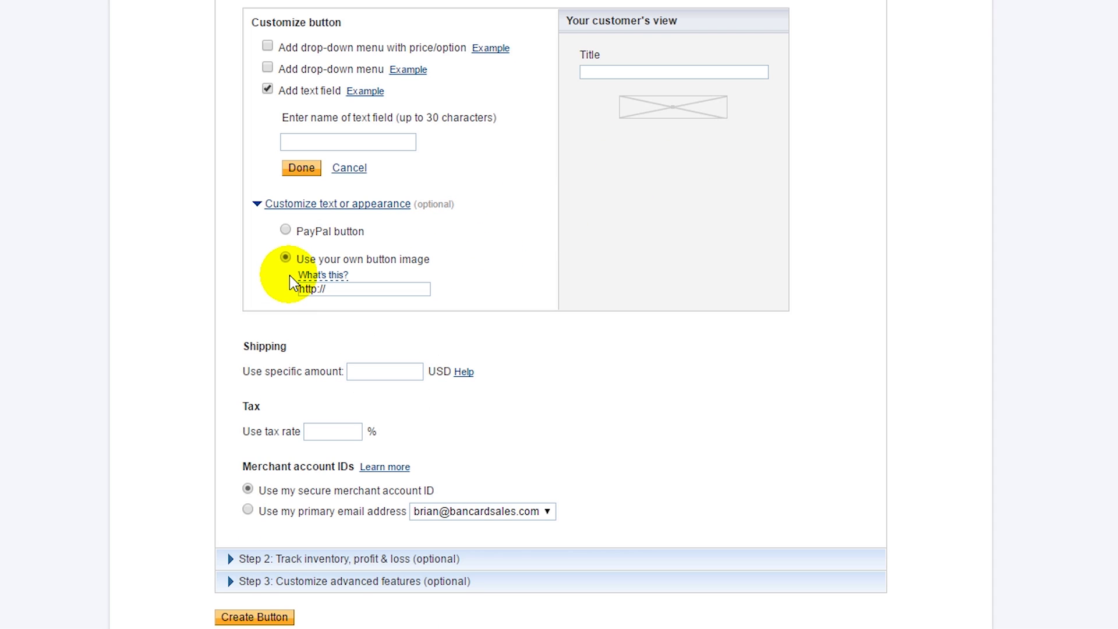
{"action": "left_click_drag", "start_coordinate": [327, 289], "coordinate": [300, 290]}
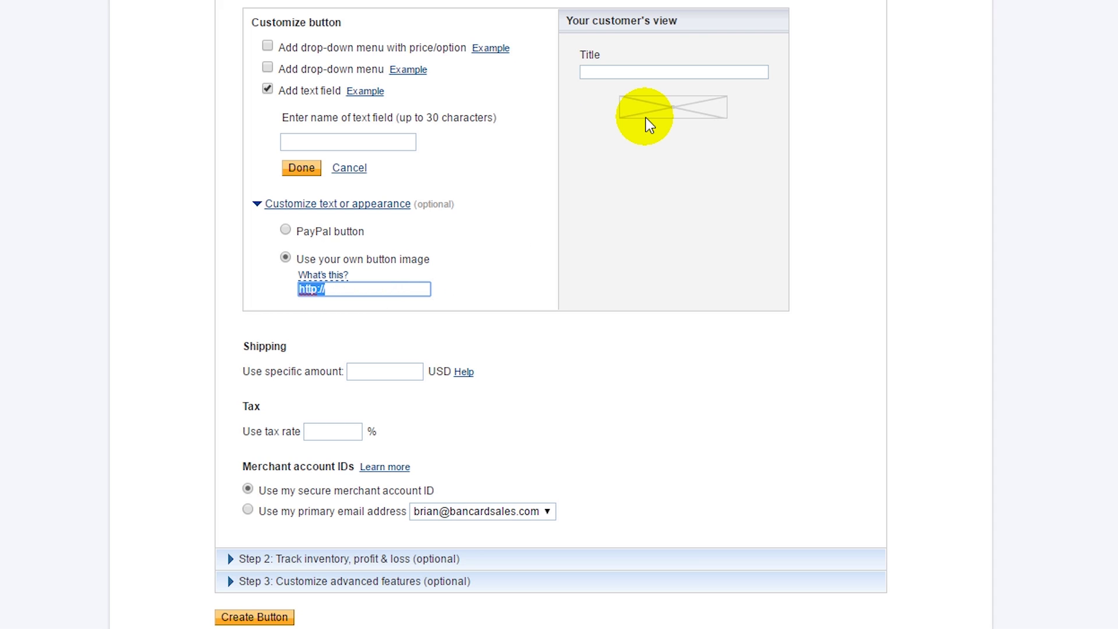
{"action": "left_click", "coordinate": [286, 229]}
- Remove the customer text field and set the button text to Pay Now
{"action": "left_click", "coordinate": [268, 90]}
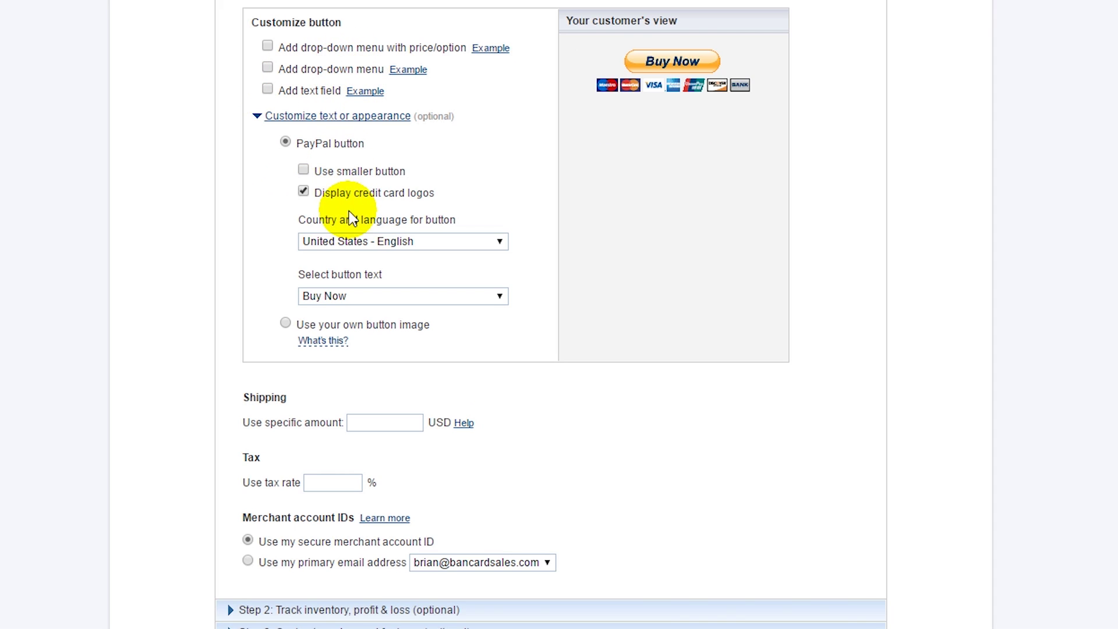
{"action": "left_click", "coordinate": [359, 300]}
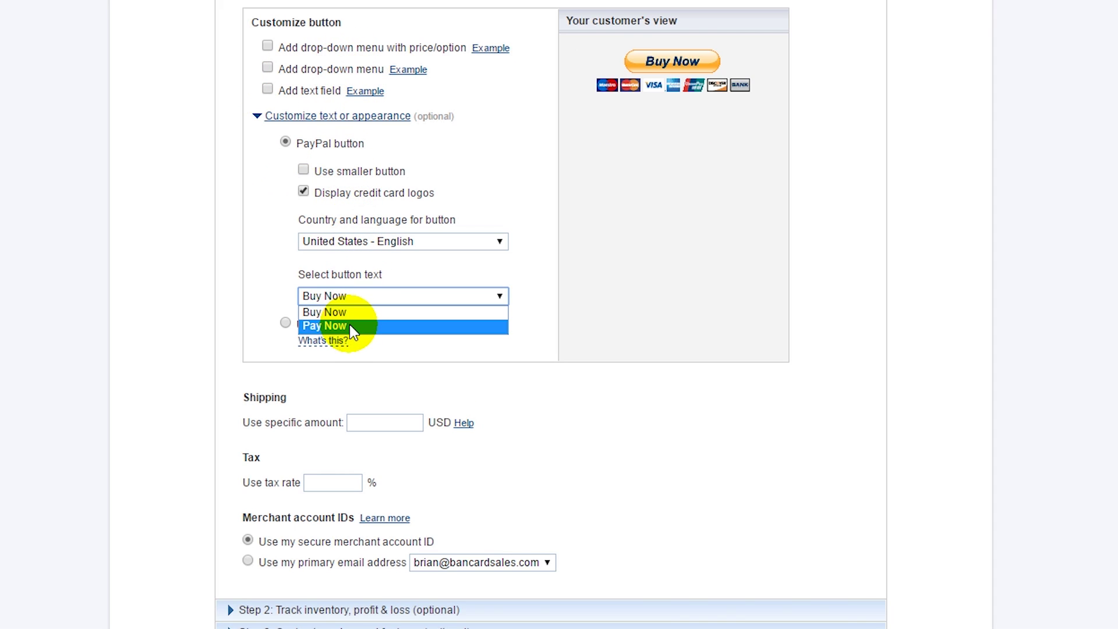
{"action": "left_click", "coordinate": [352, 325]}
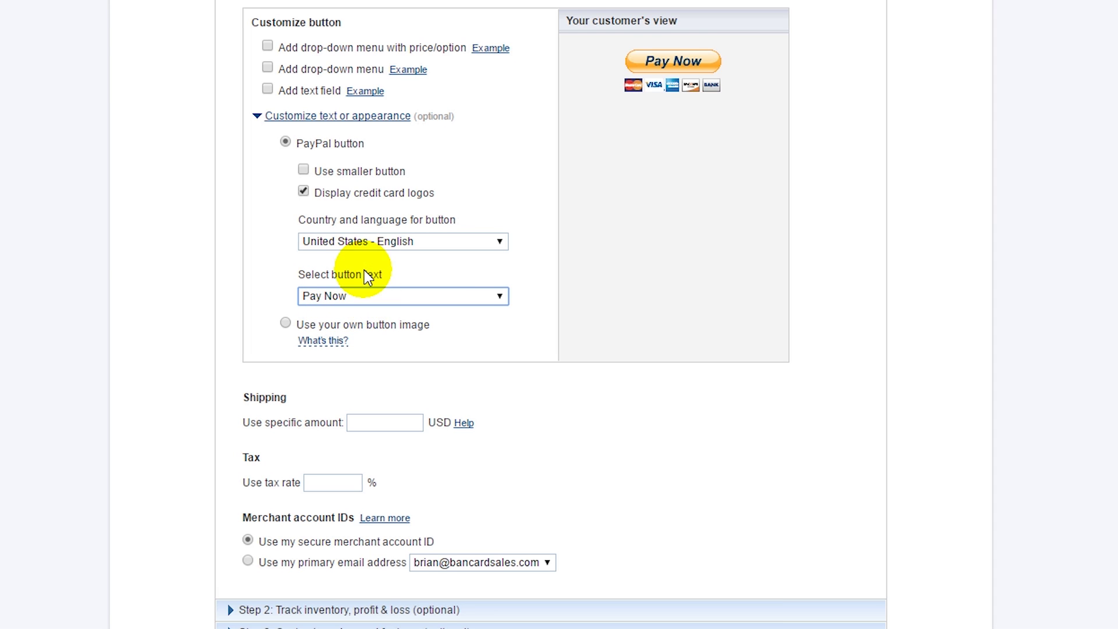
- Rename the item to 'My Pay Now Button - Bancardsales.com'
{"action": "double_click", "coordinate": [309, 104]}
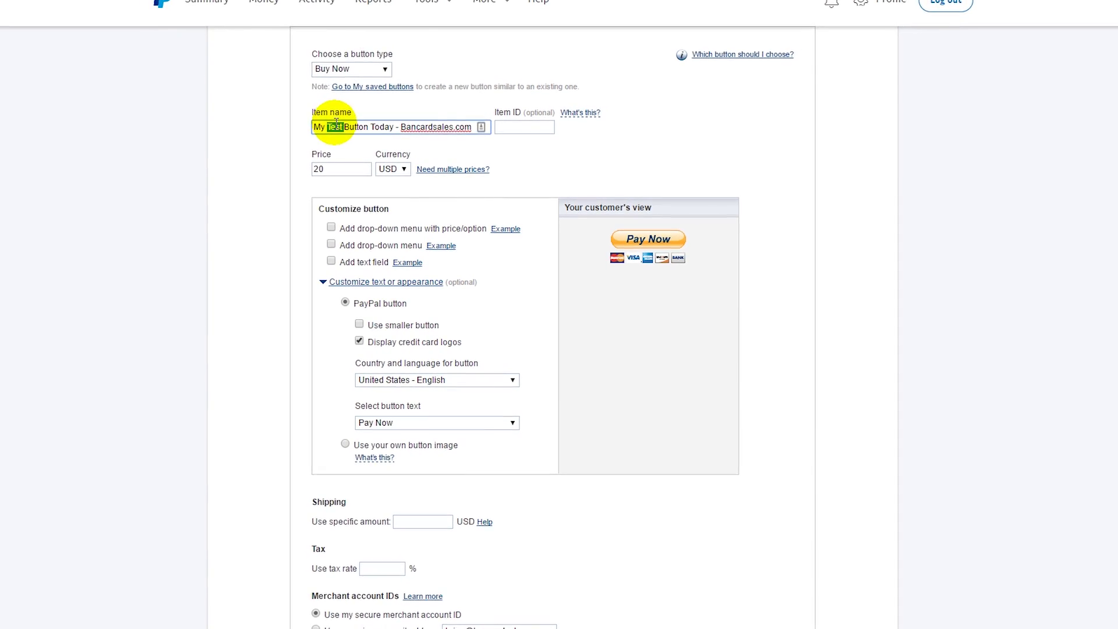
{"action": "type", "text": "Pay Now"}
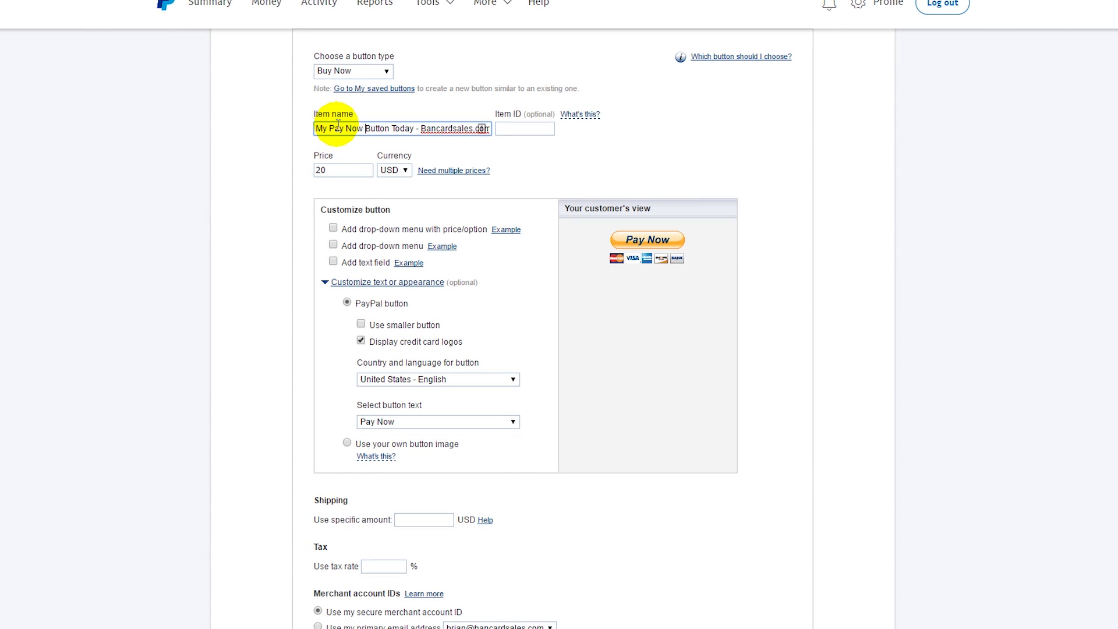
{"action": "key", "text": "Delete"}
{"action": "key", "text": "Delete"}
{"action": "key", "text": "Delete"}
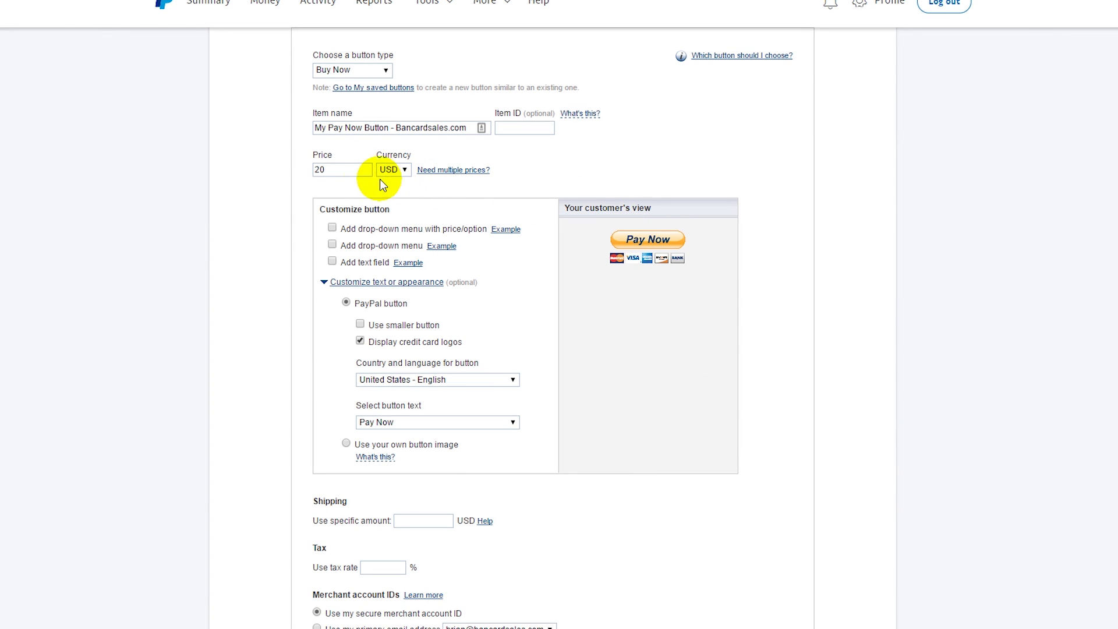
- Expand the inventory and advanced checkout sections, then create the button
{"action": "scroll", "coordinate": [649, 386], "scroll_direction": "down", "scroll_amount": 2}
{"action": "scroll", "coordinate": [647, 385], "scroll_direction": "down", "scroll_amount": 2}
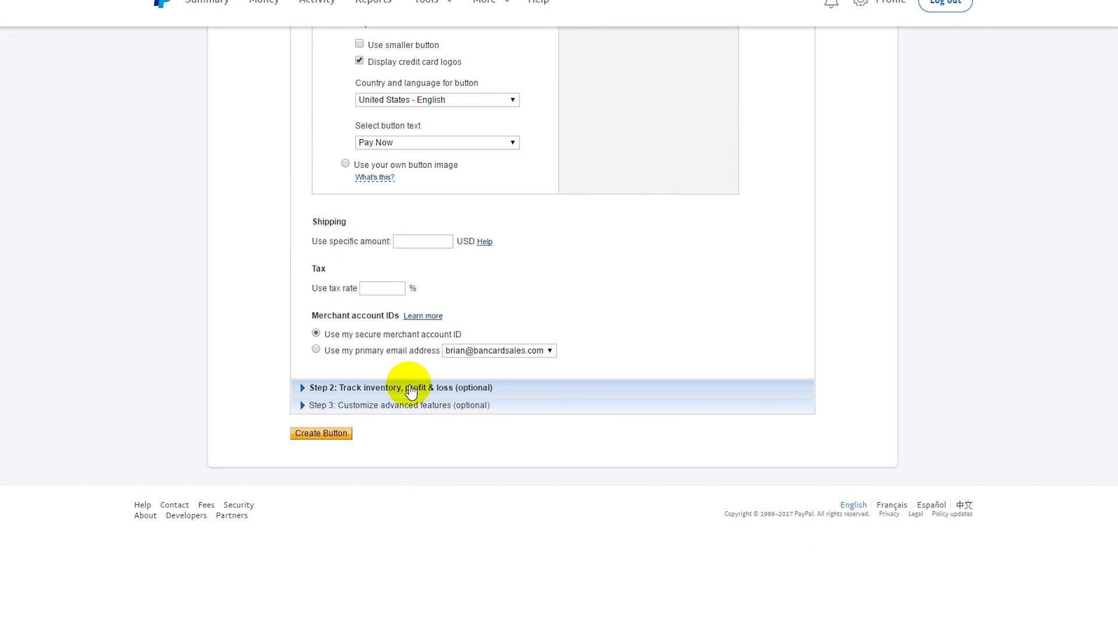
{"action": "left_click", "coordinate": [296, 389]}
{"action": "scroll", "coordinate": [382, 200], "scroll_direction": "down", "scroll_amount": 4}
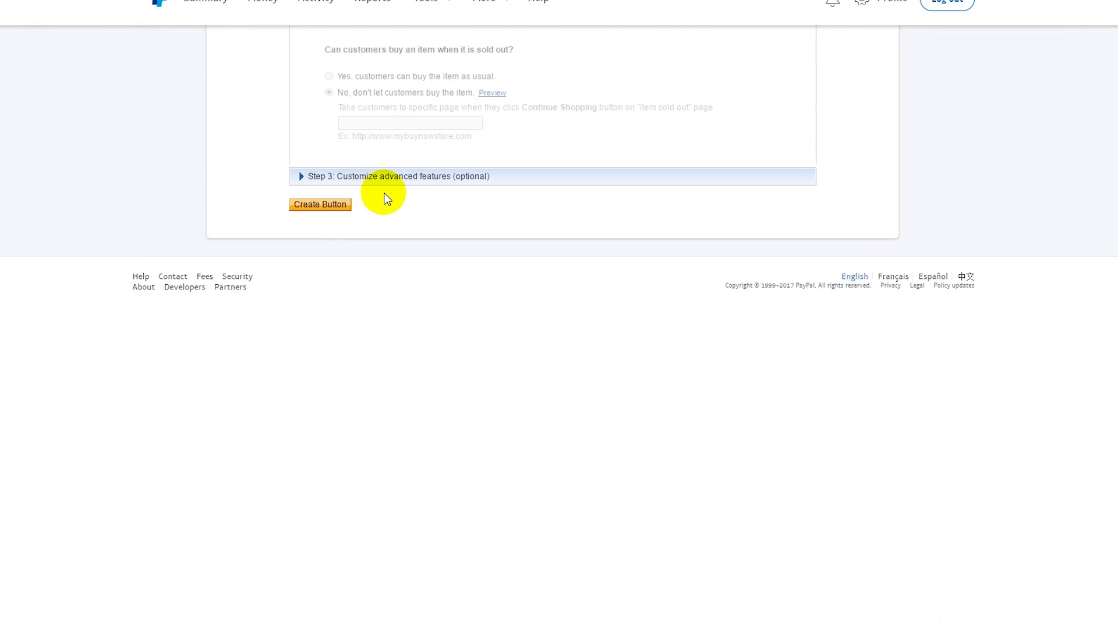
{"action": "scroll", "coordinate": [443, 220], "scroll_direction": "up", "scroll_amount": 6}
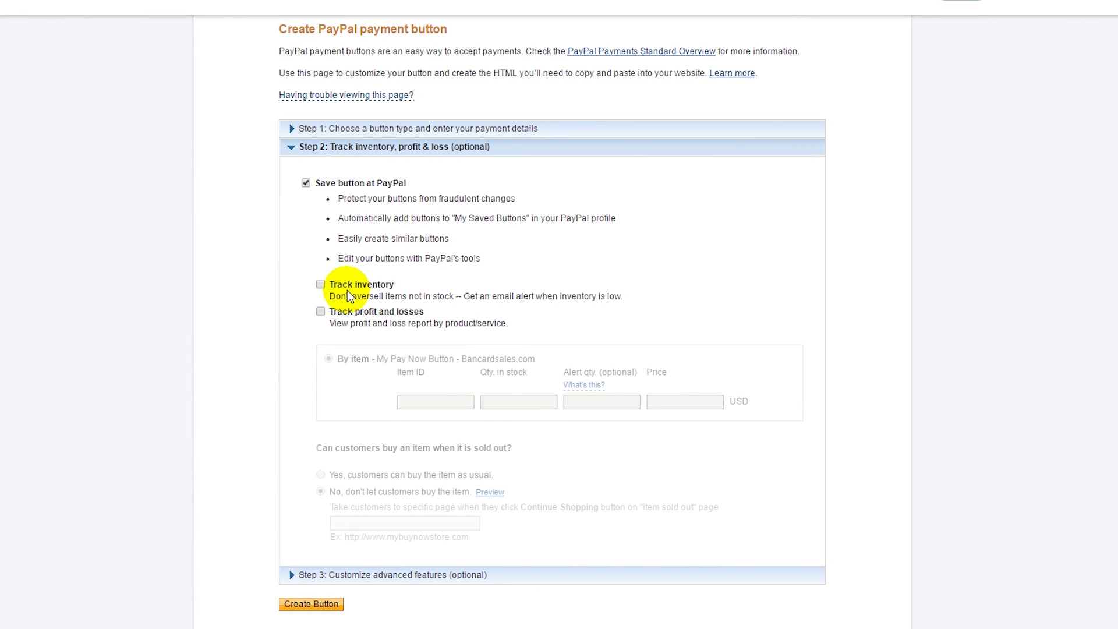
{"action": "left_click", "coordinate": [290, 577]}
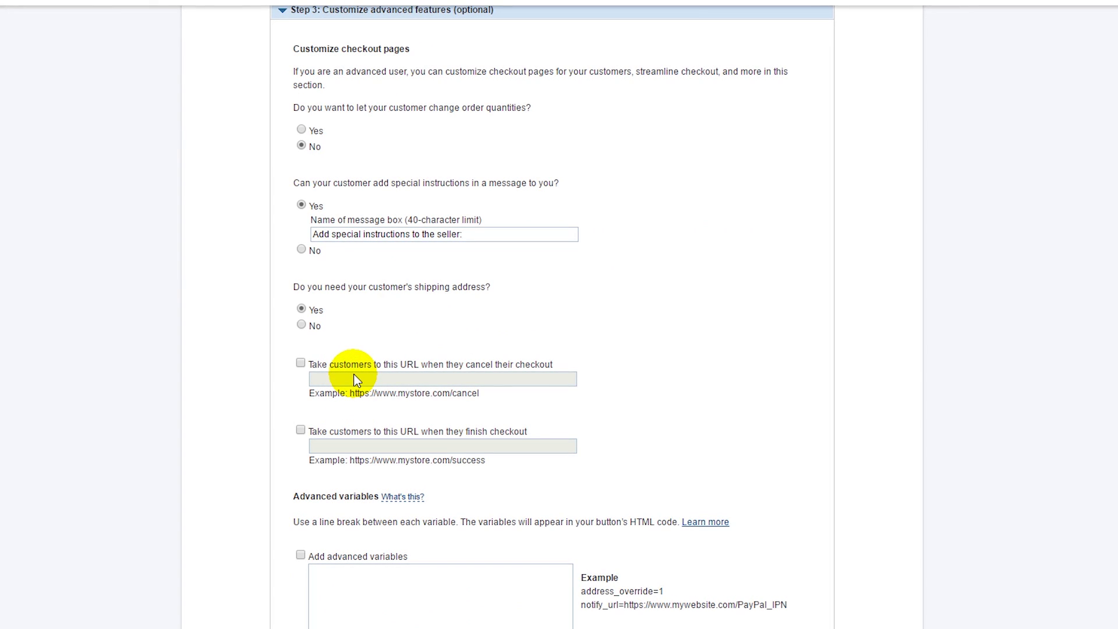
{"action": "scroll", "coordinate": [343, 420], "scroll_direction": "down", "scroll_amount": 2}
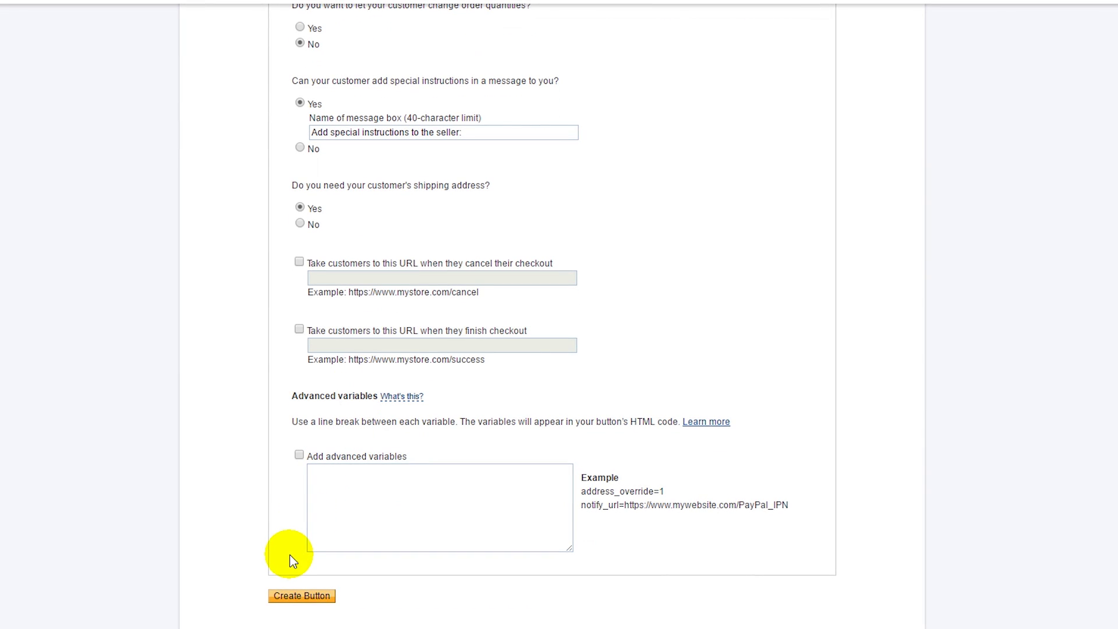
{"action": "left_click", "coordinate": [295, 599]}
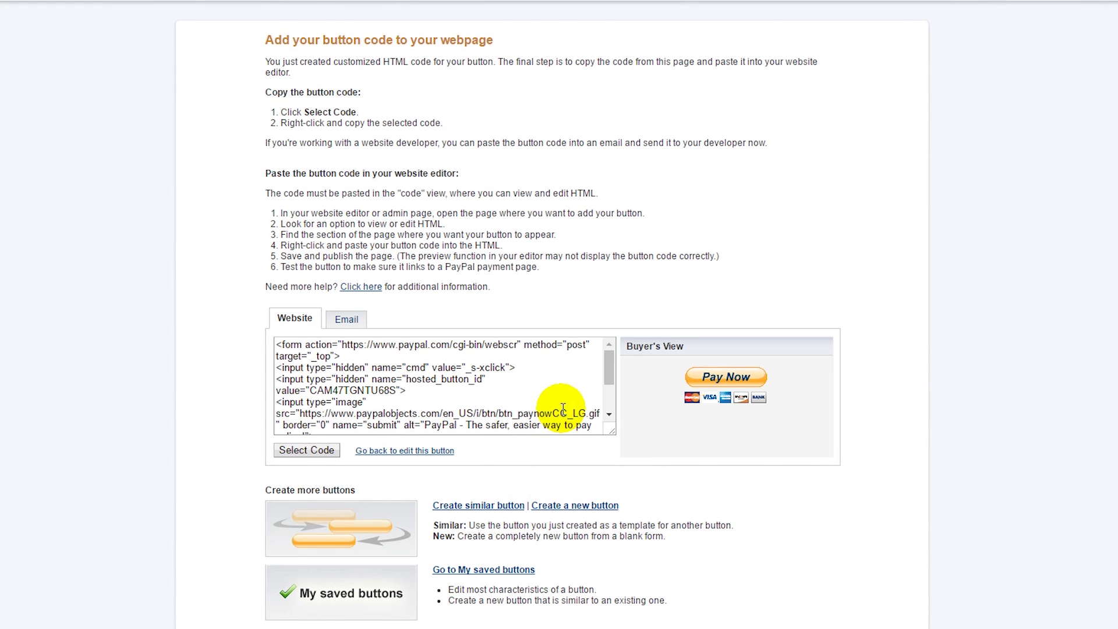
- Check the email link version, then select all of the website HTML button code
{"action": "left_click_drag", "start_coordinate": [643, 347], "coordinate": [722, 378]}
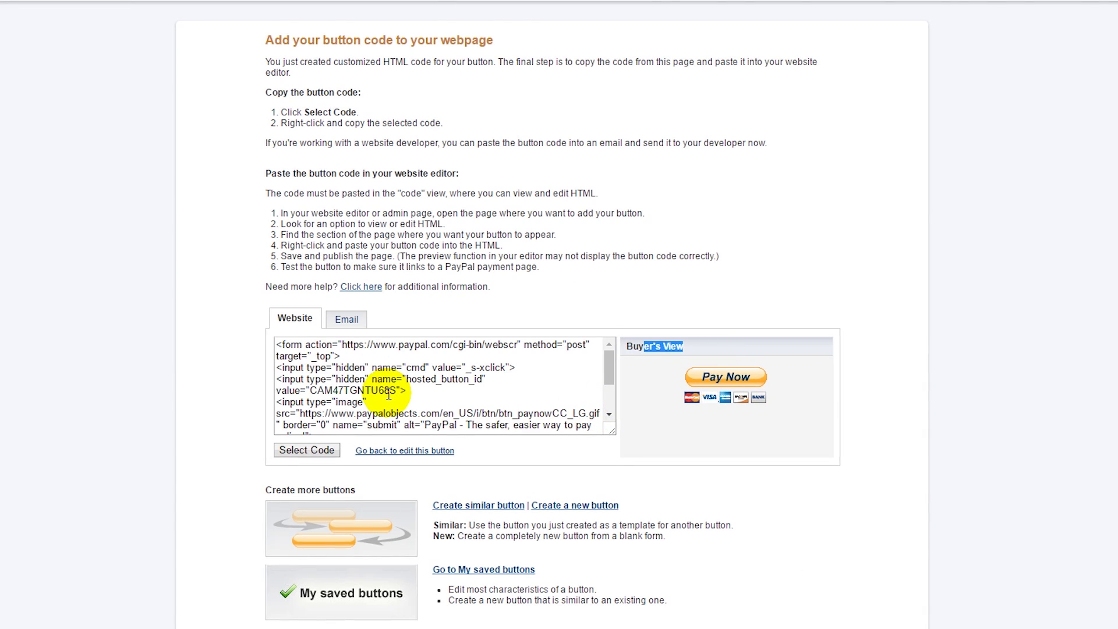
{"action": "left_click", "coordinate": [335, 371]}
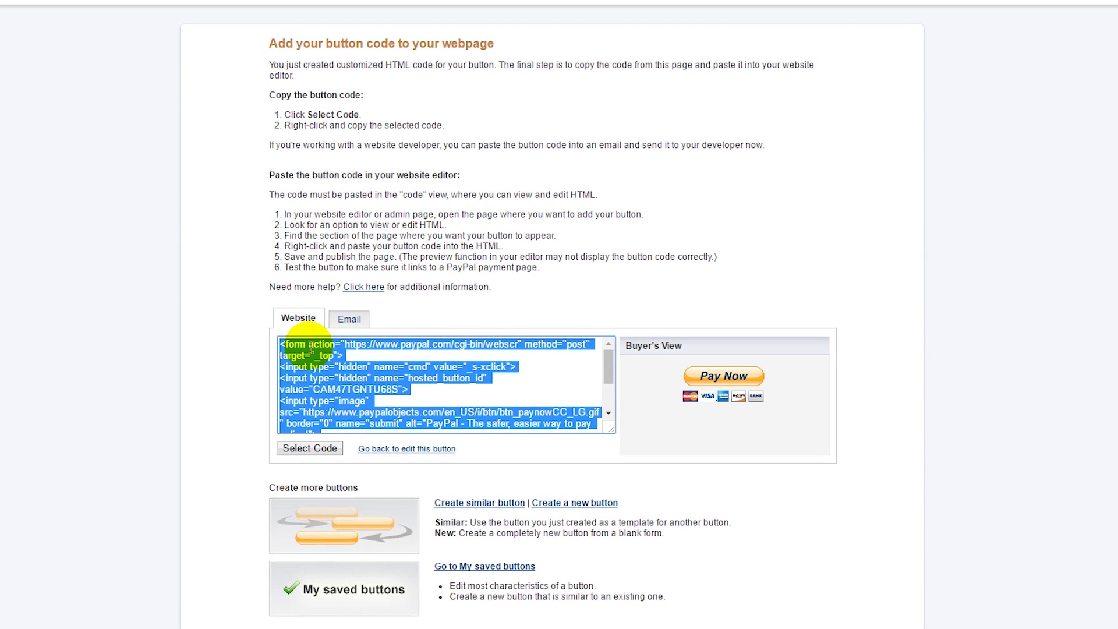
{"action": "left_click", "coordinate": [343, 322]}
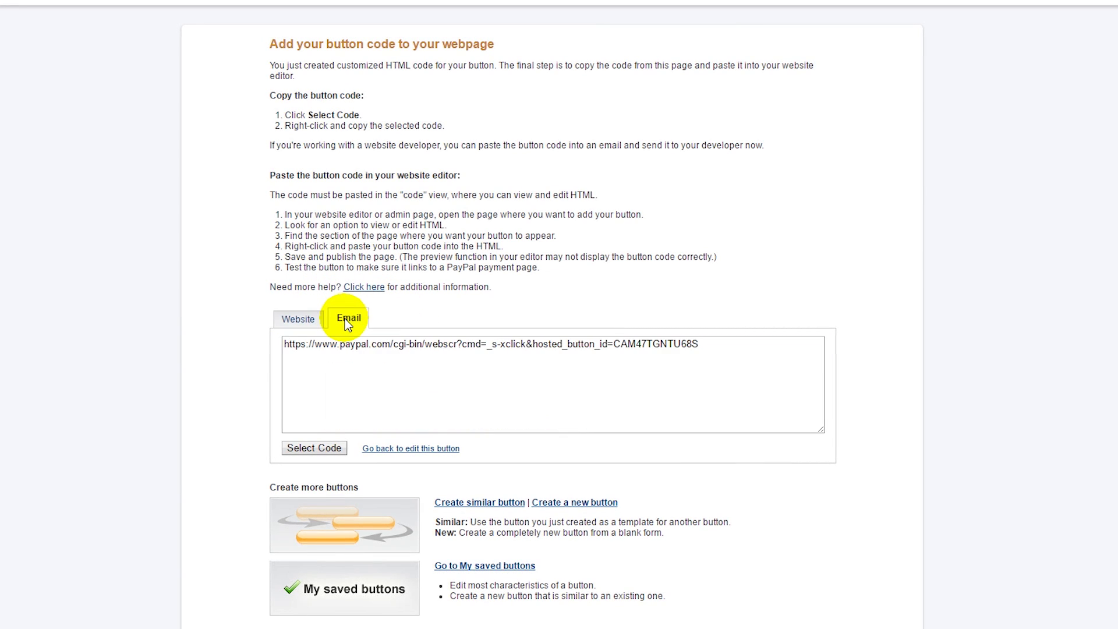
{"action": "left_click_drag", "start_coordinate": [284, 344], "coordinate": [720, 364]}
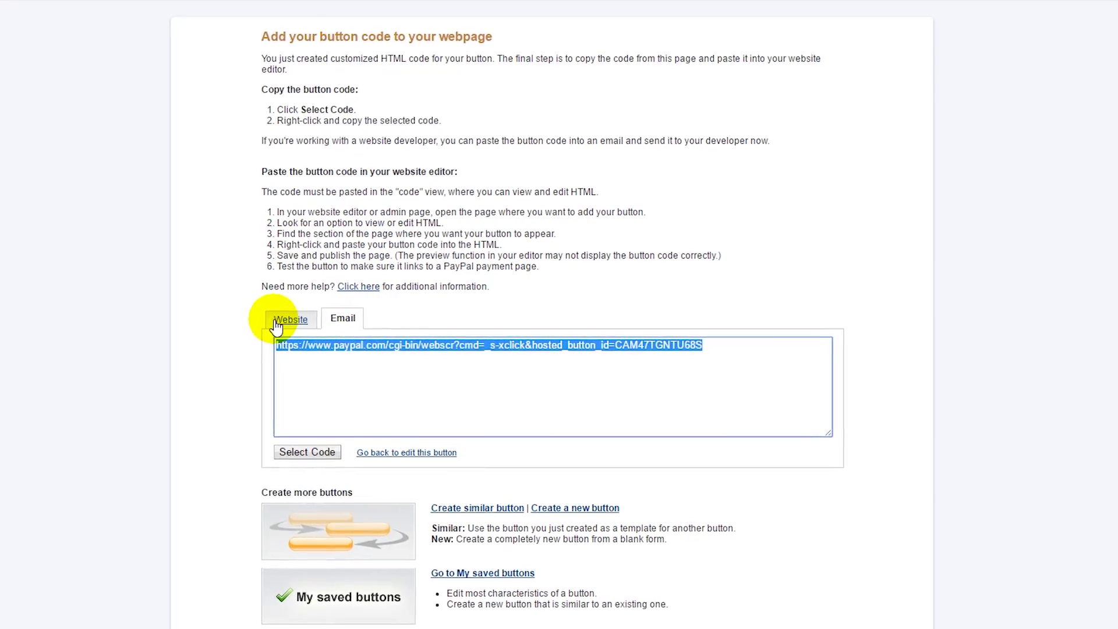
{"action": "left_click", "coordinate": [279, 324]}
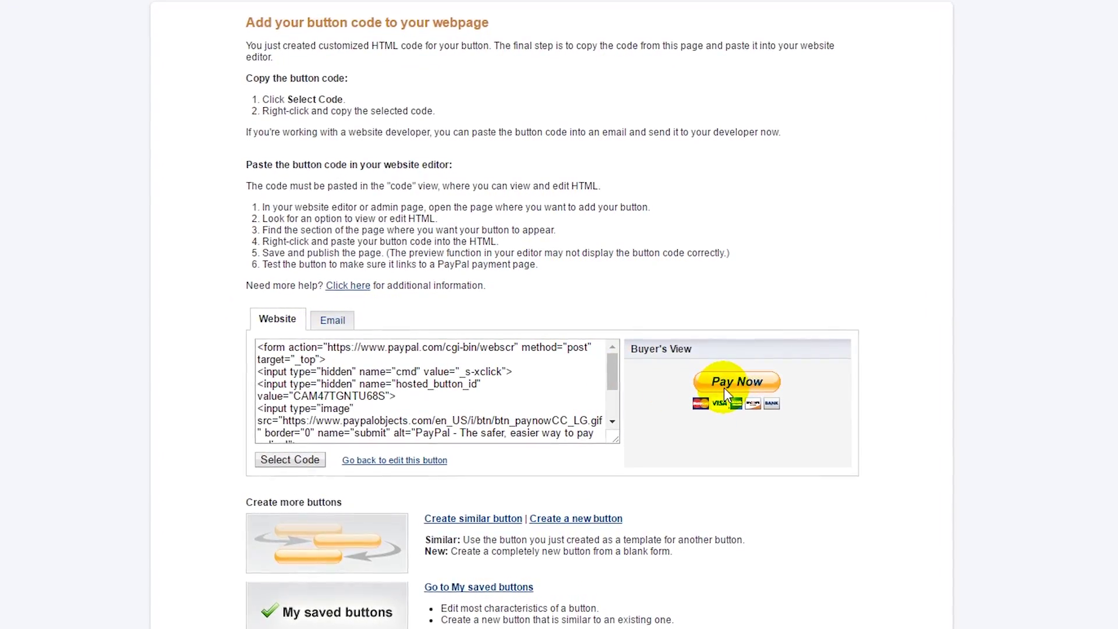
{"action": "left_click", "coordinate": [491, 400]}
{"action": "key", "text": "ctrl+c"}
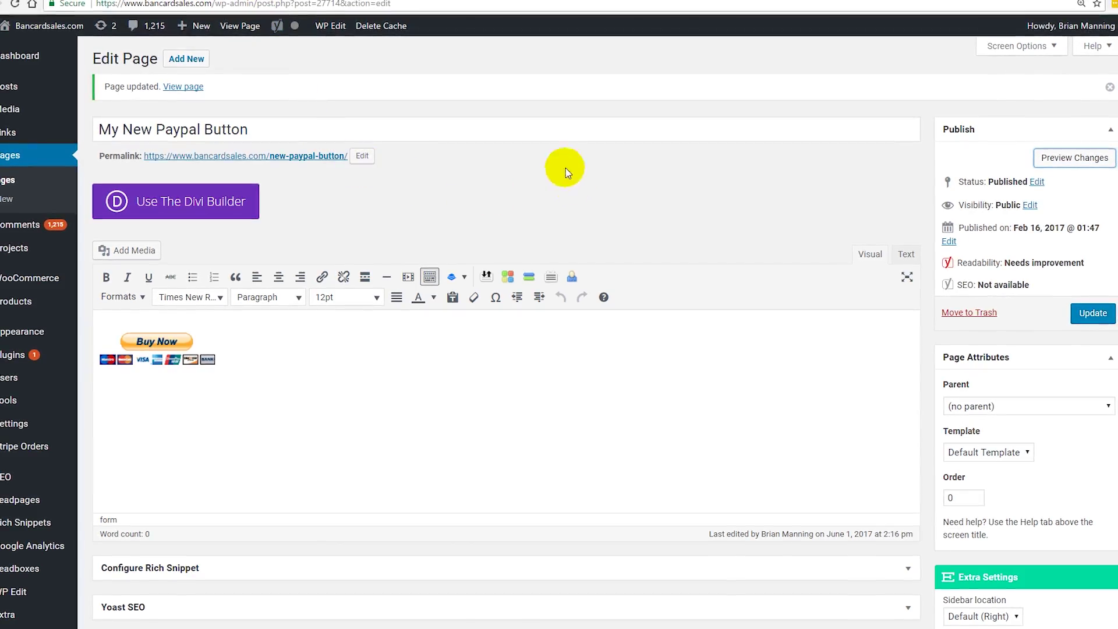
- Replace the old Buy Now code in the page's Text view with the pasted Pay Now code
{"action": "left_click_drag", "start_coordinate": [100, 129], "coordinate": [250, 129]}
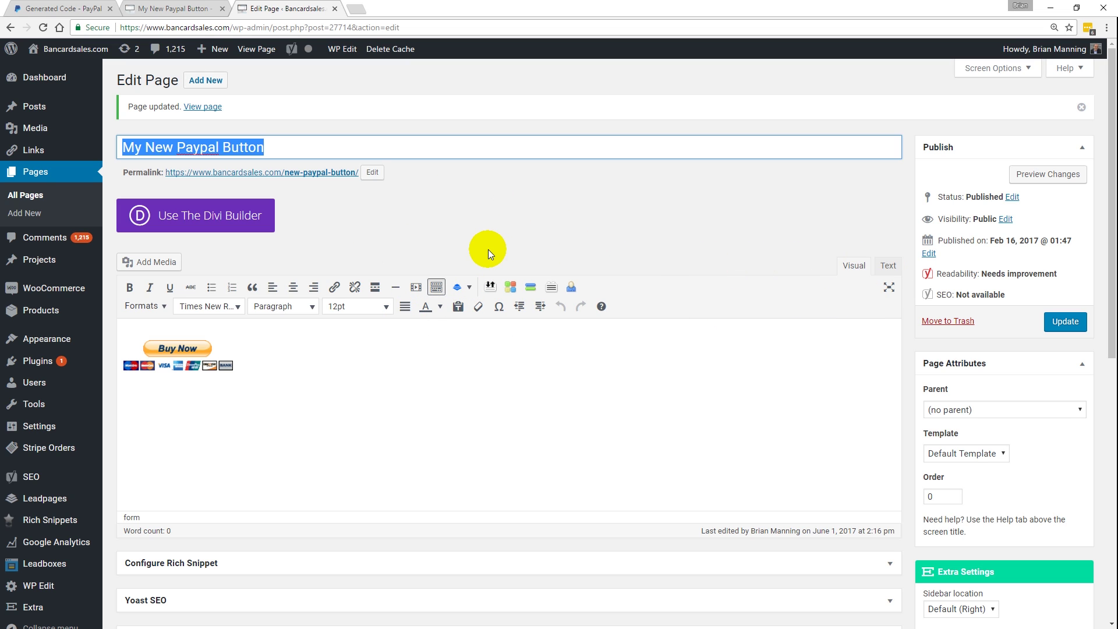
{"action": "left_click", "coordinate": [888, 267]}
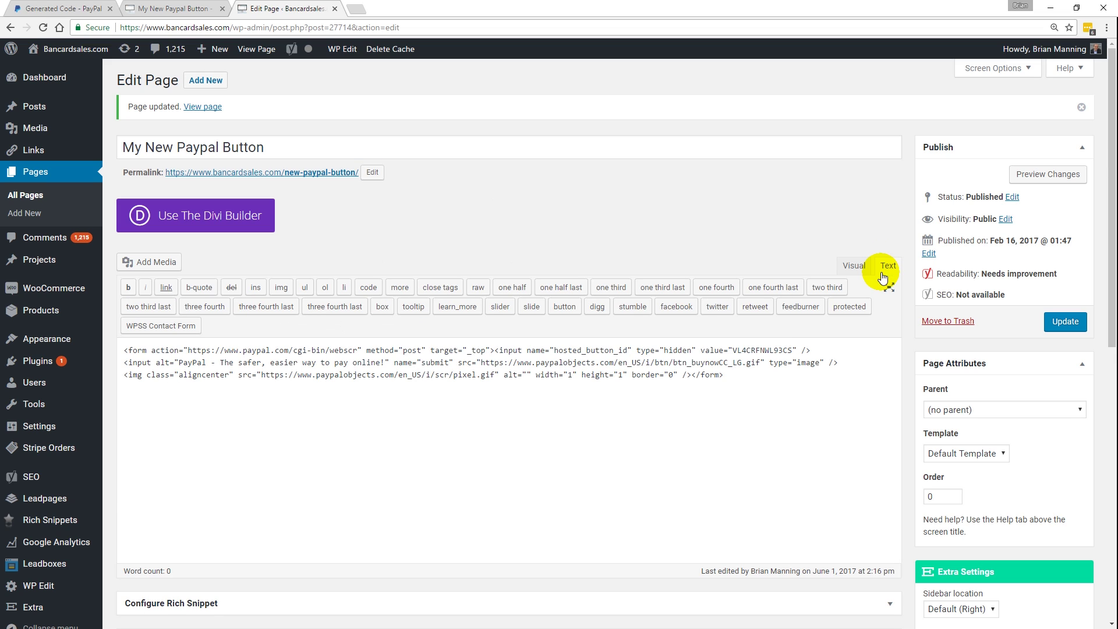
{"action": "left_click_drag", "start_coordinate": [781, 382], "coordinate": [120, 347]}
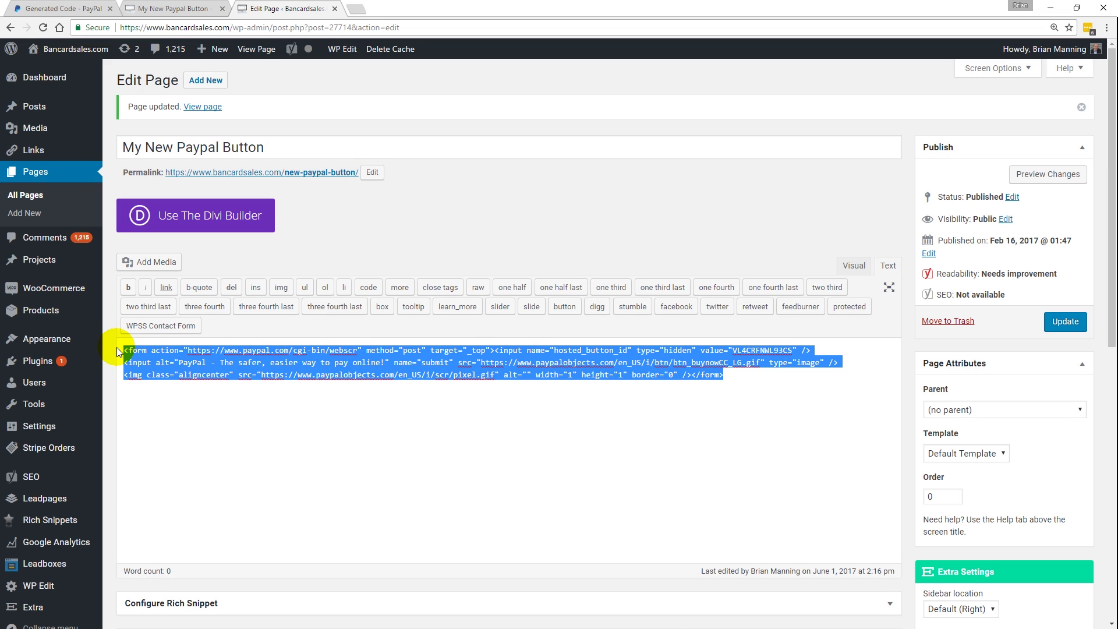
{"action": "key", "text": "Delete"}
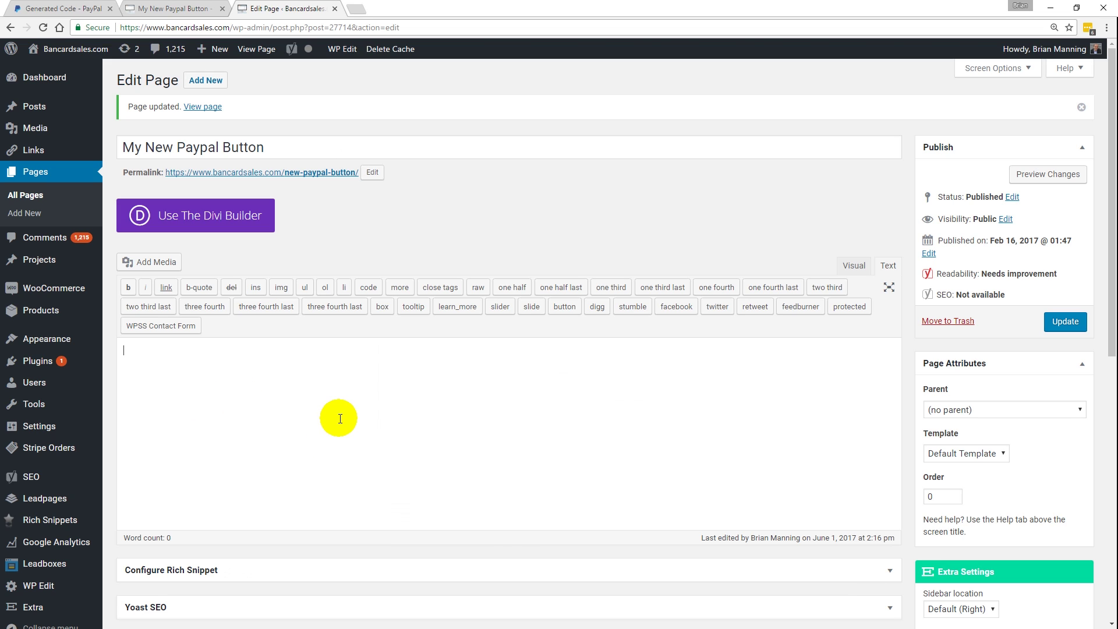
{"action": "key", "text": "ctrl+v"}
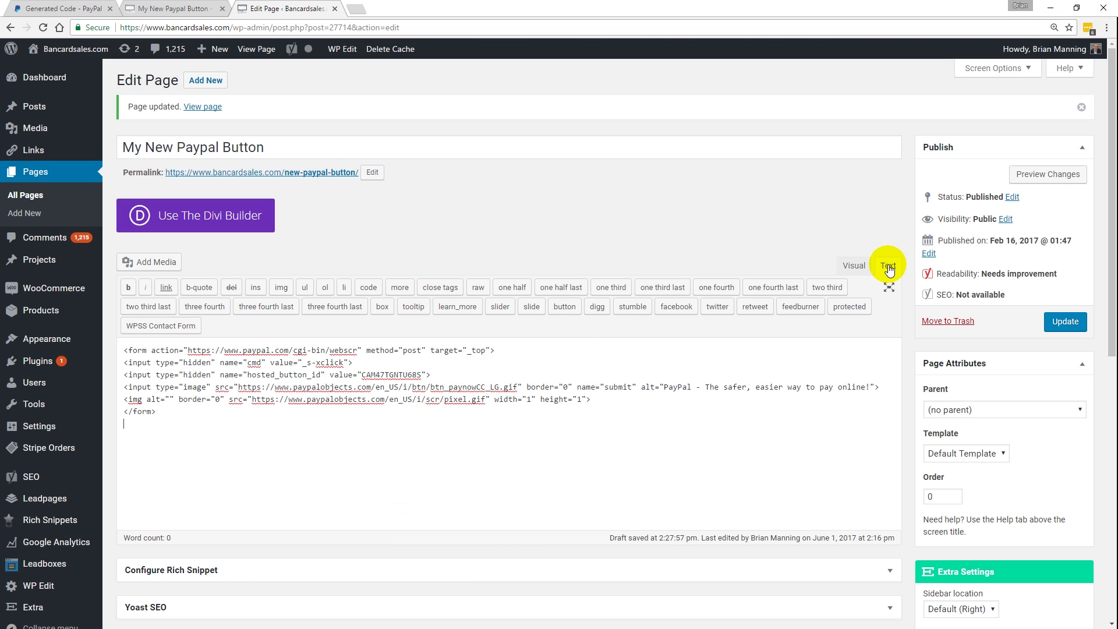
- Verify the rendered Pay Now button in Visual view, update the page, and preview it
{"action": "left_click", "coordinate": [859, 269]}
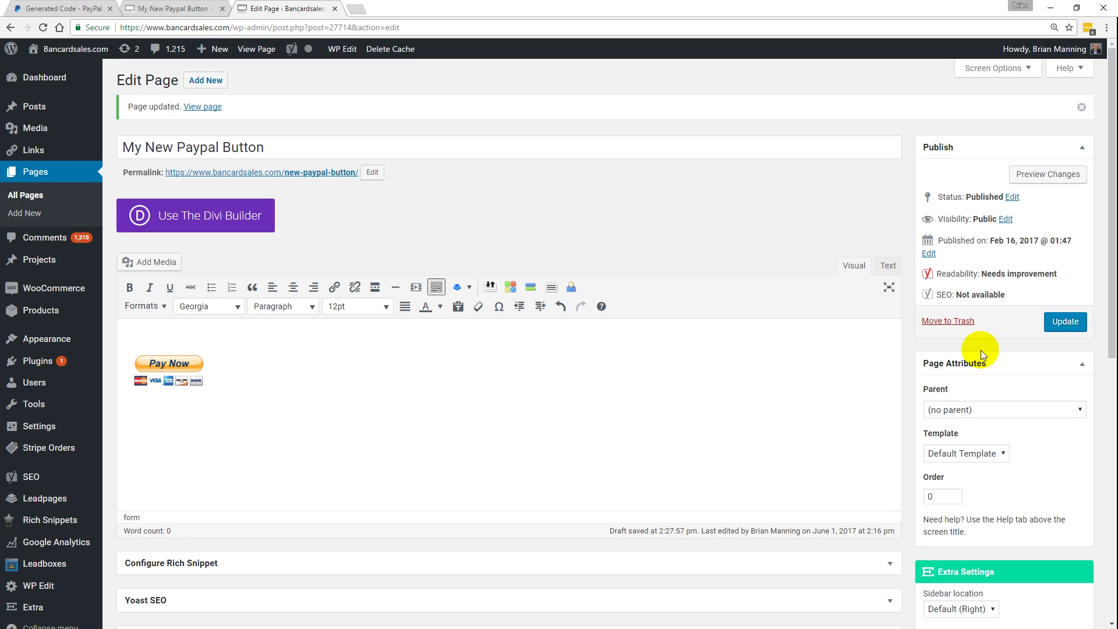
{"action": "left_click", "coordinate": [1069, 325]}
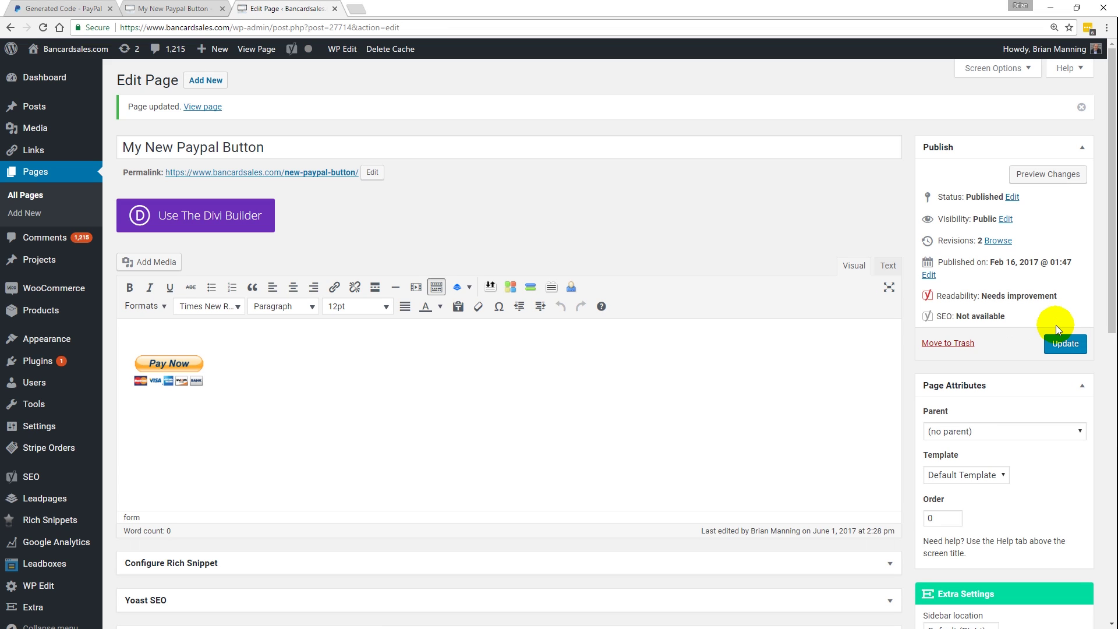
{"action": "left_click", "coordinate": [1046, 181]}
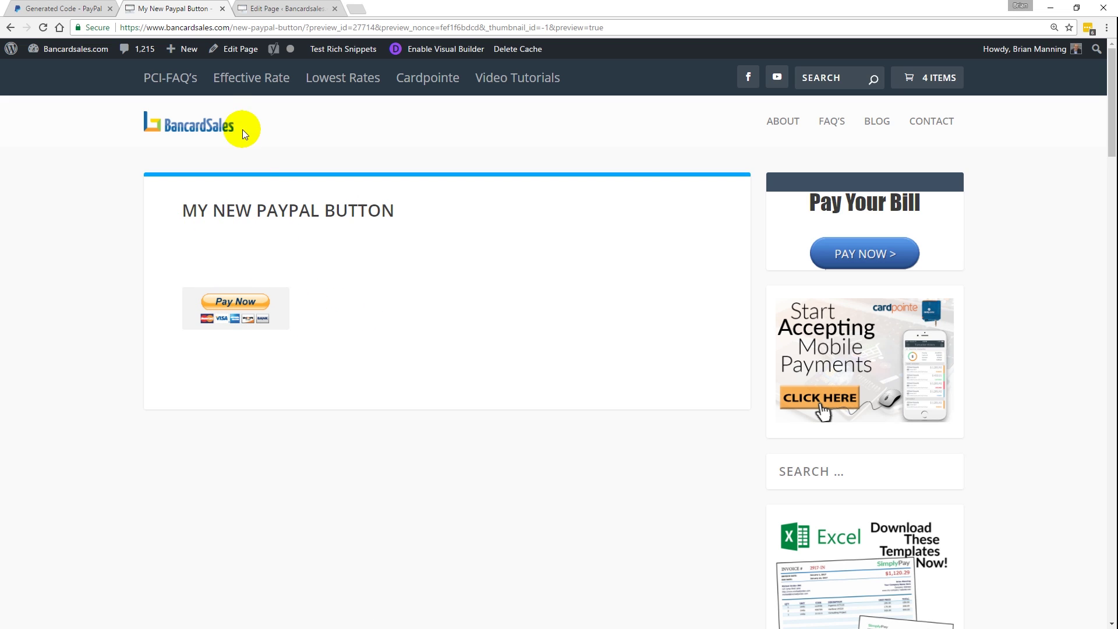
- Add the line 'Typing additional text here' above the Pay Now button, update, and preview again
{"action": "left_click", "coordinate": [270, 7]}
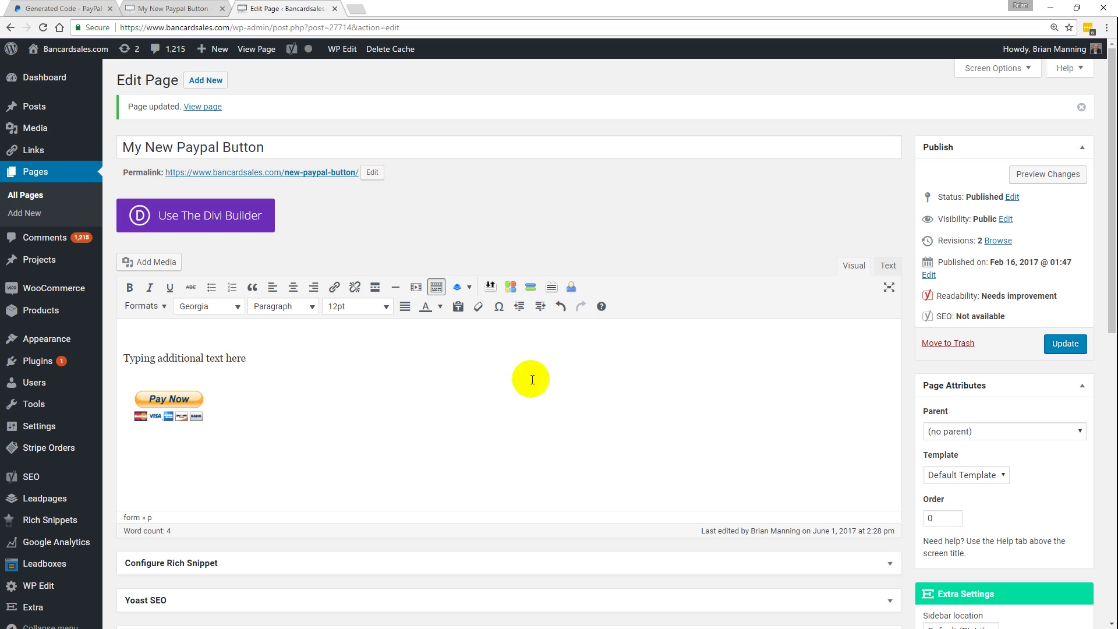
{"action": "left_click", "coordinate": [1067, 349]}
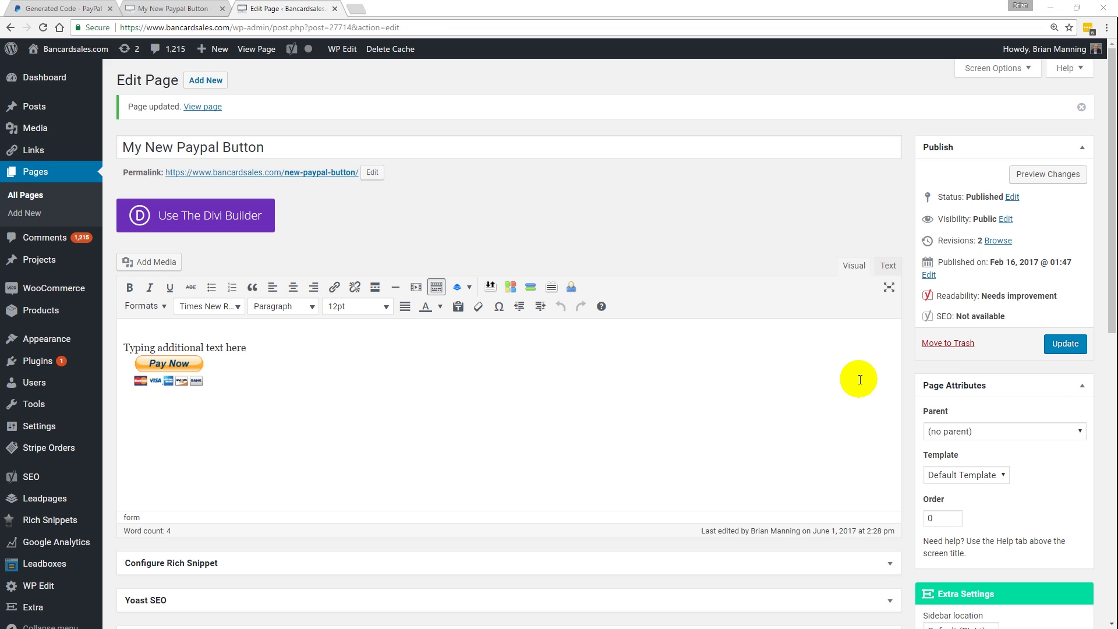
{"action": "left_click", "coordinate": [1052, 174]}
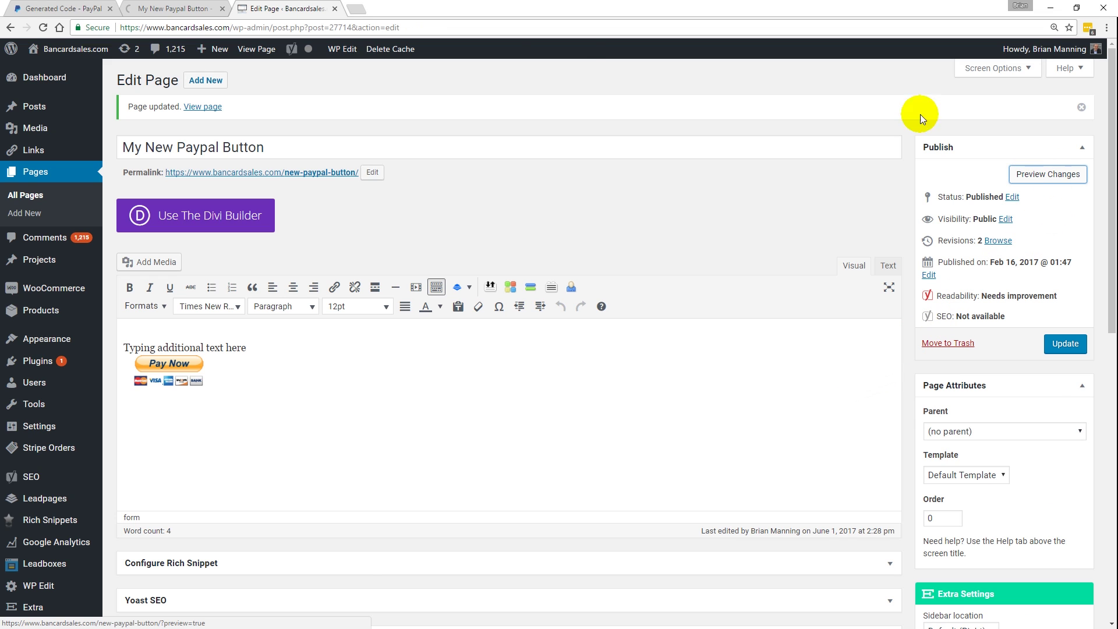
- Review the added line in the page preview and the page's raw HTML
{"action": "left_click", "coordinate": [178, 8]}
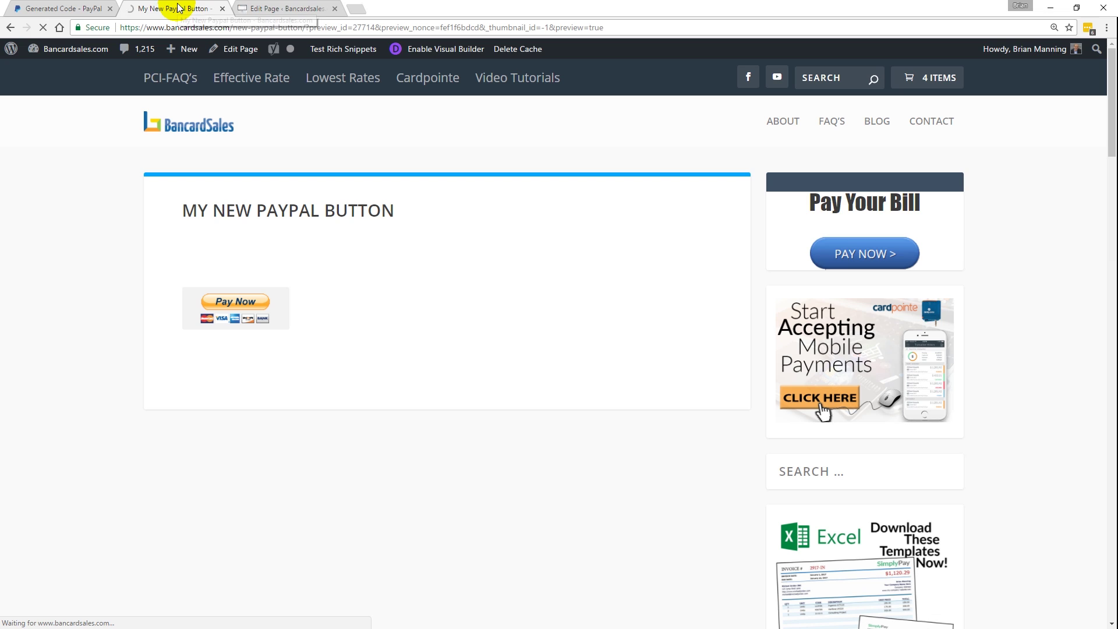
{"action": "left_click_drag", "start_coordinate": [182, 274], "coordinate": [375, 277]}
{"action": "left_click", "coordinate": [350, 297]}
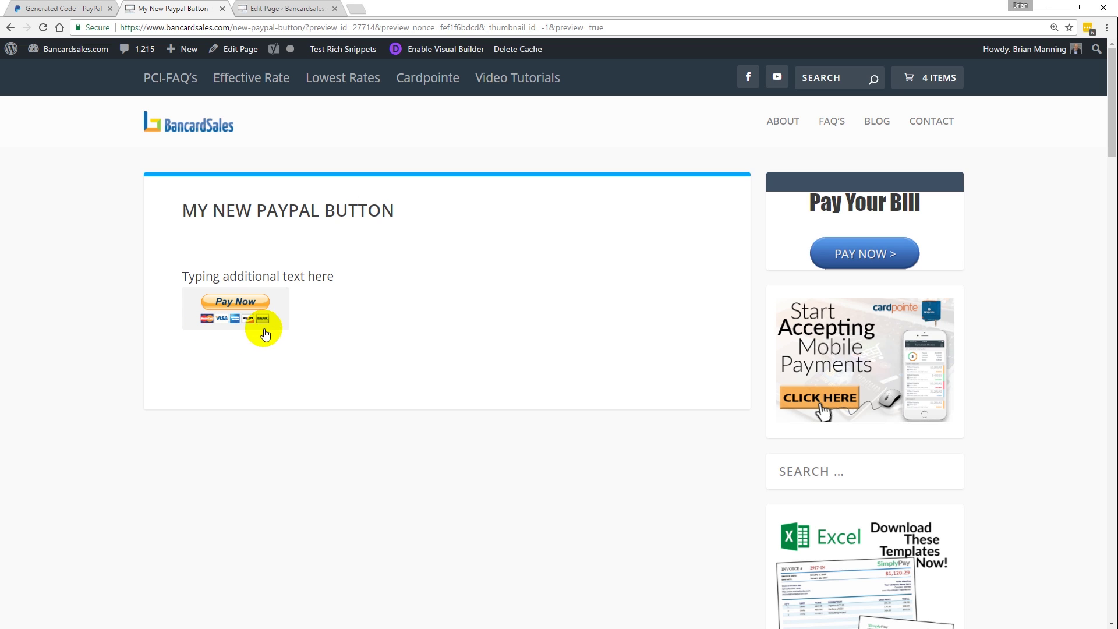
{"action": "left_click", "coordinate": [276, 8]}
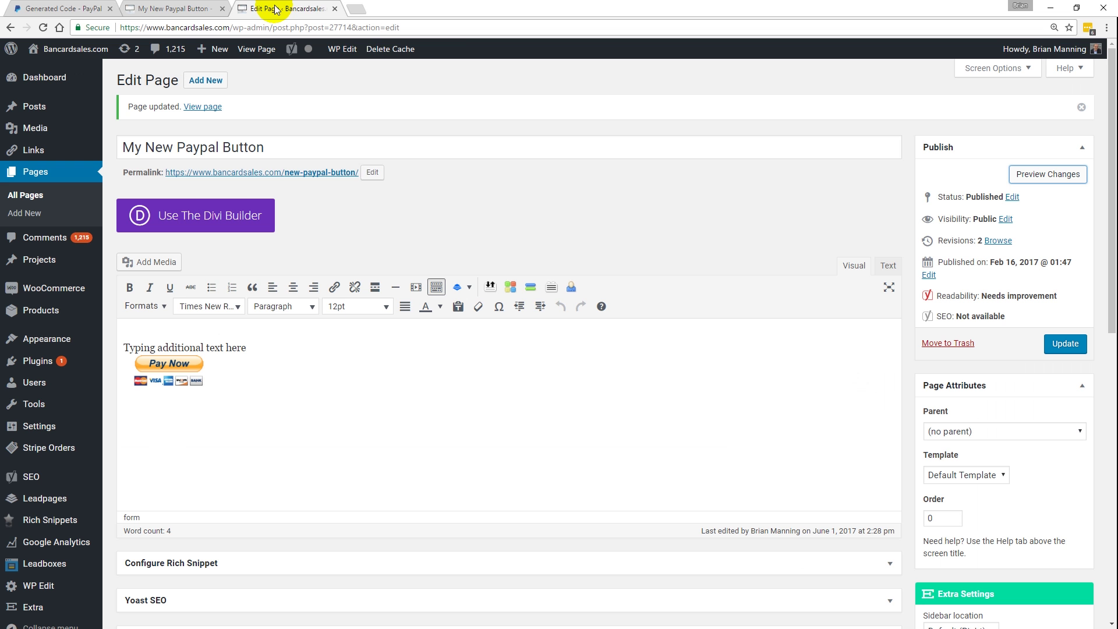
{"action": "left_click", "coordinate": [887, 265]}
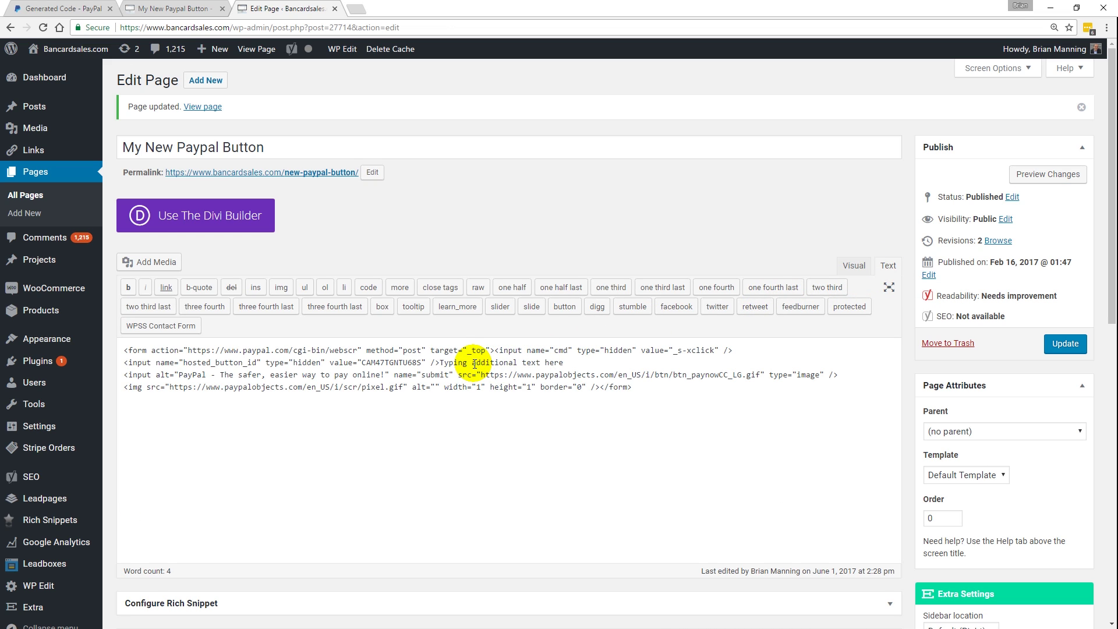
{"action": "left_click", "coordinate": [174, 9]}
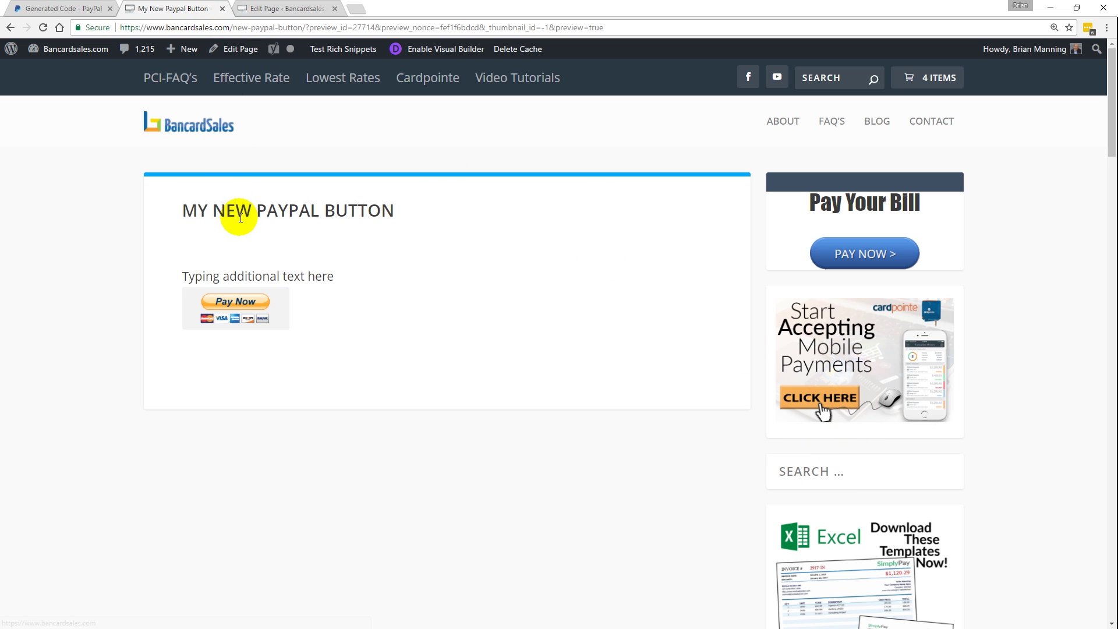
{"action": "left_click", "coordinate": [273, 9]}
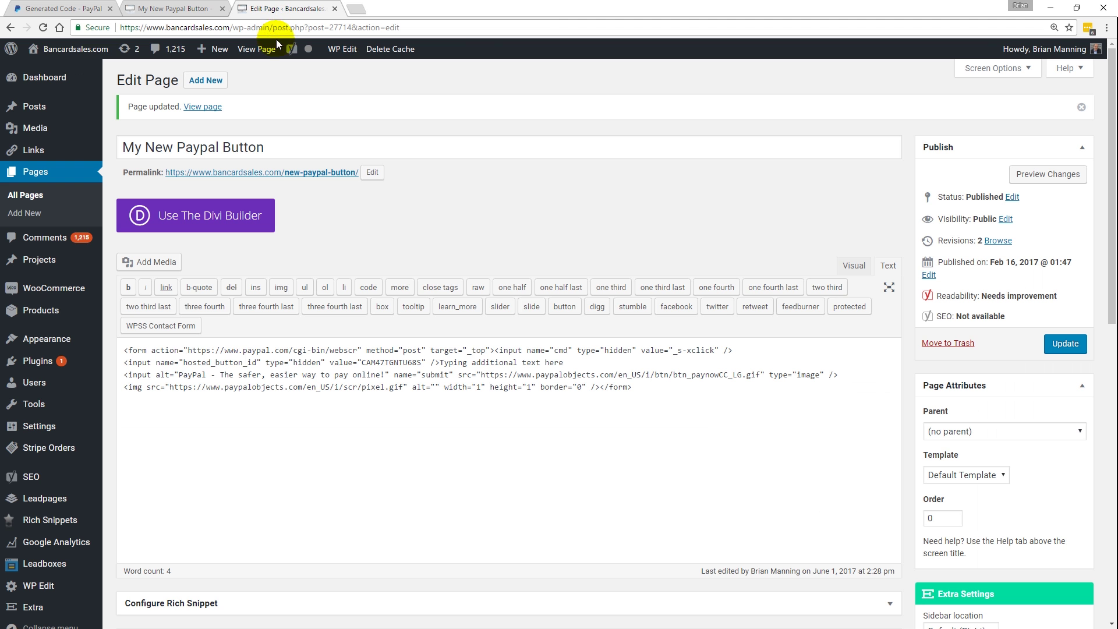
- Select and copy all of the page's PayPal form HTML code
{"action": "triple_click", "coordinate": [420, 372]}
{"action": "key", "text": "ctrl+a"}
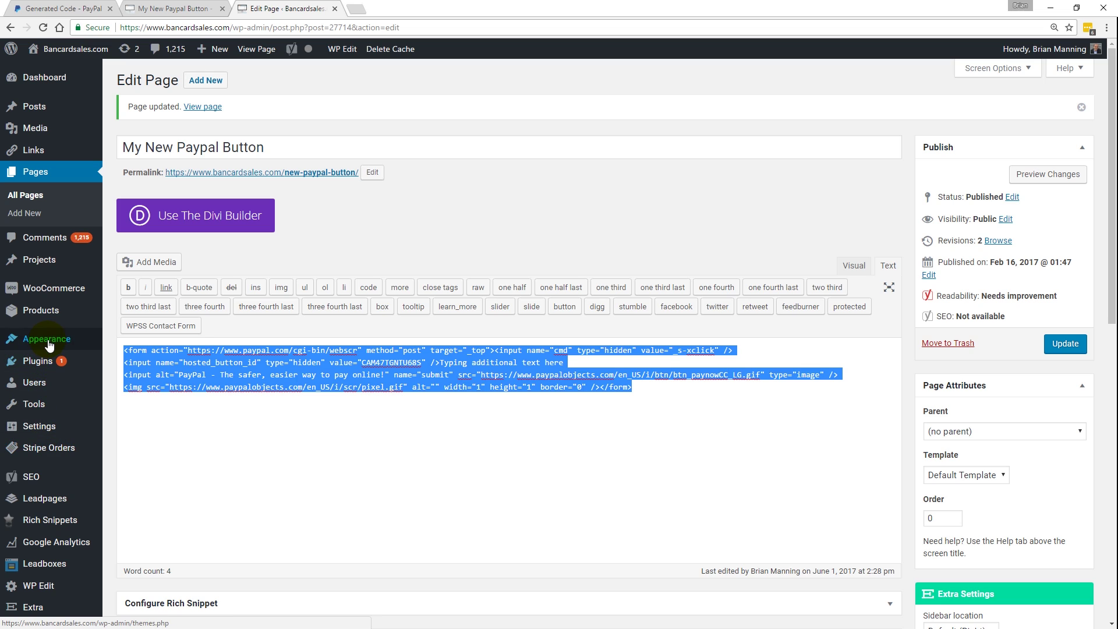
{"action": "mouse_move", "coordinate": [58, 343]}
{"action": "left_click", "coordinate": [125, 377]}
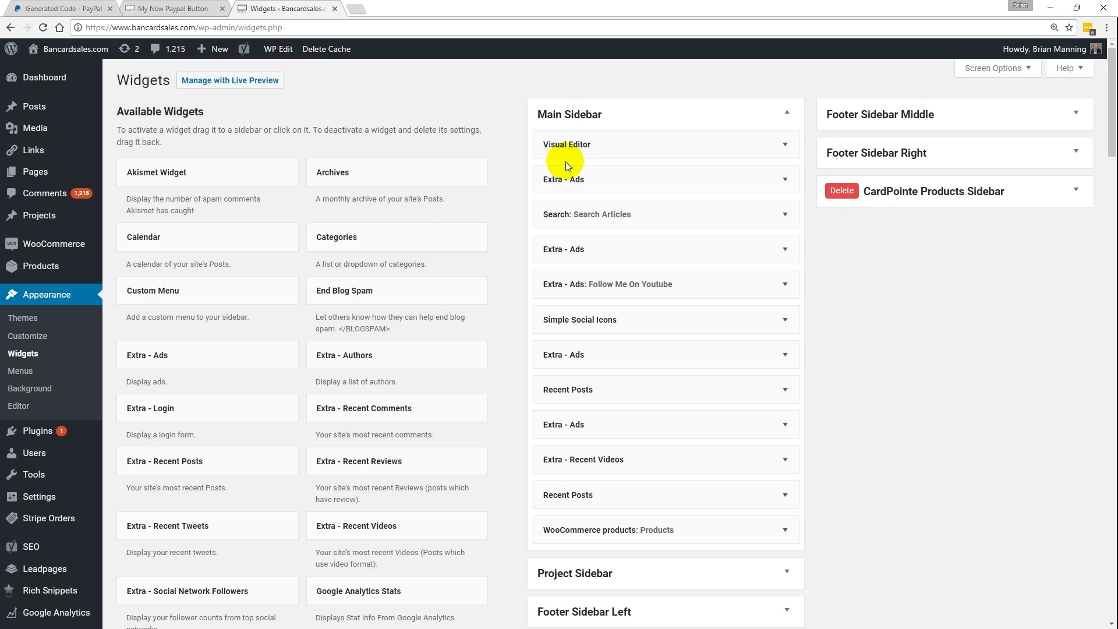
- Add a Visual Editor widget to Main Sidebar holding the pasted PayPal Pay Now code, and save it
{"action": "scroll", "coordinate": [347, 379], "scroll_direction": "down", "scroll_amount": 5}
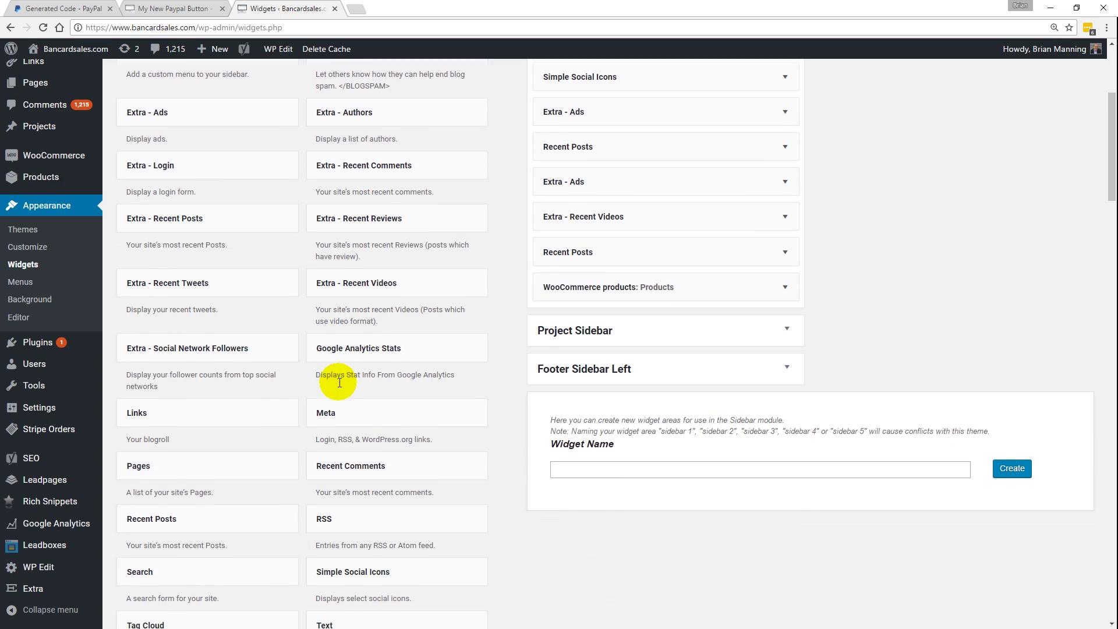
{"action": "scroll", "coordinate": [254, 462], "scroll_direction": "down", "scroll_amount": 4}
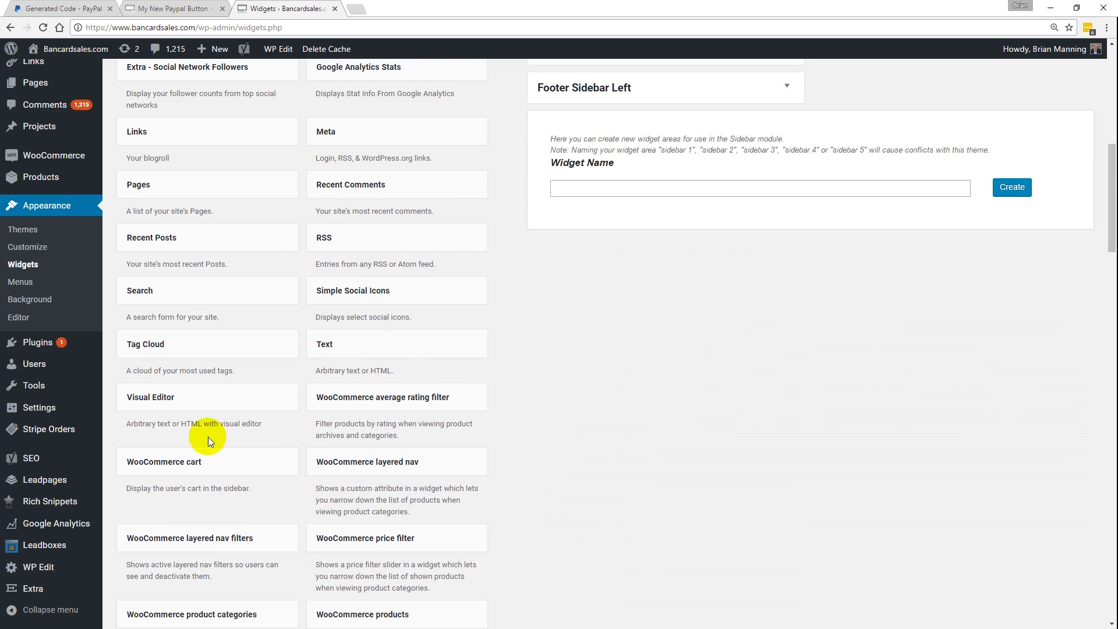
{"action": "left_click", "coordinate": [180, 400]}
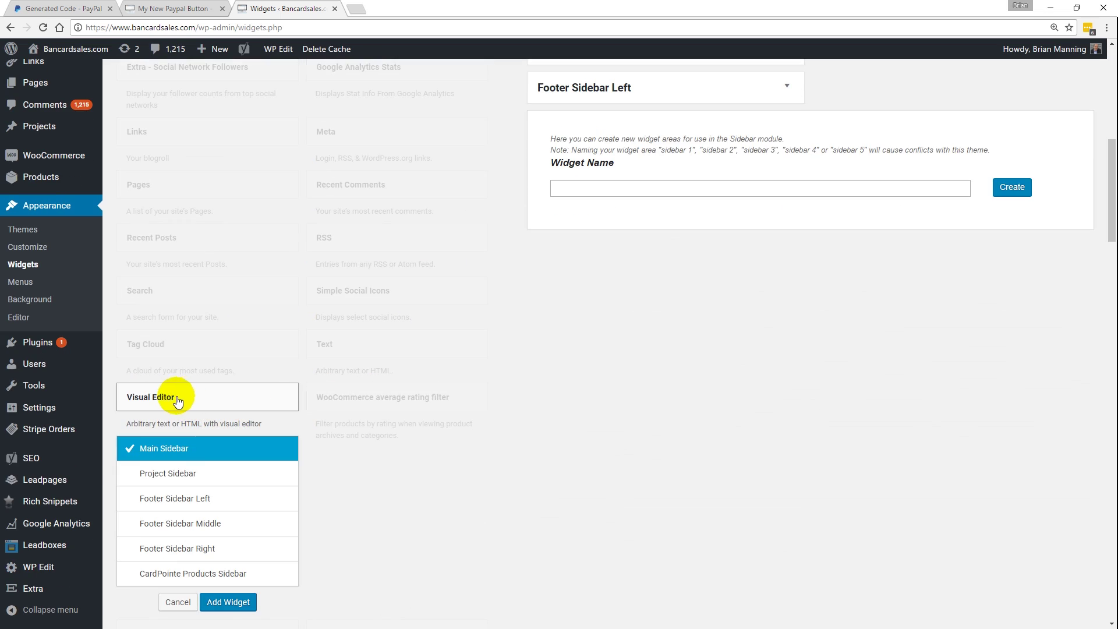
{"action": "left_click", "coordinate": [227, 602]}
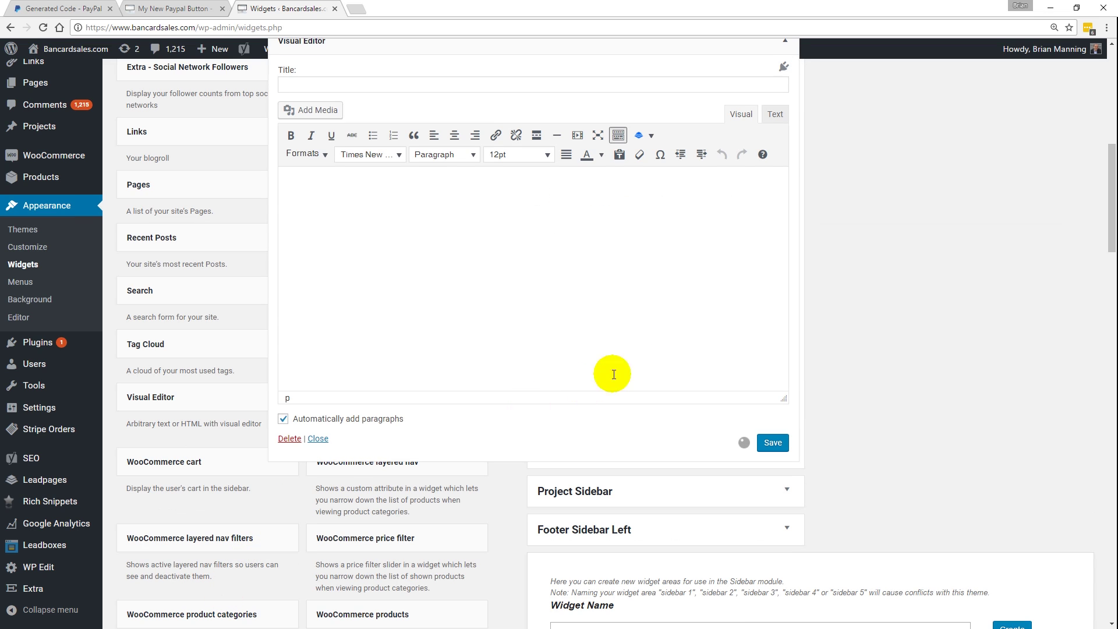
{"action": "left_click", "coordinate": [775, 114]}
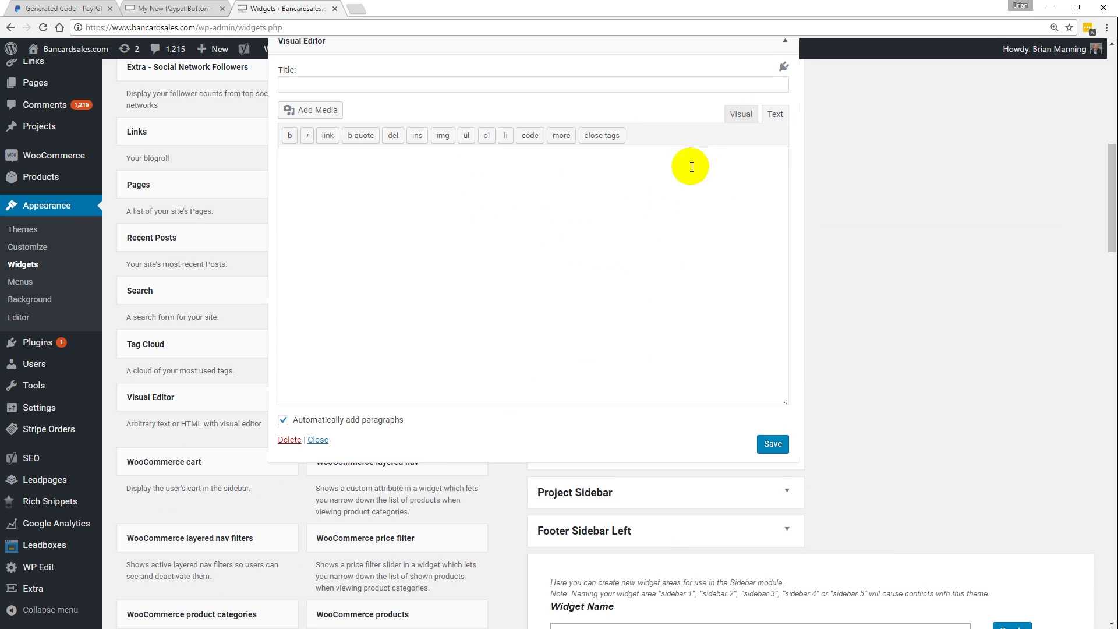
{"action": "left_click", "coordinate": [466, 203]}
{"action": "key", "text": "ctrl+v"}
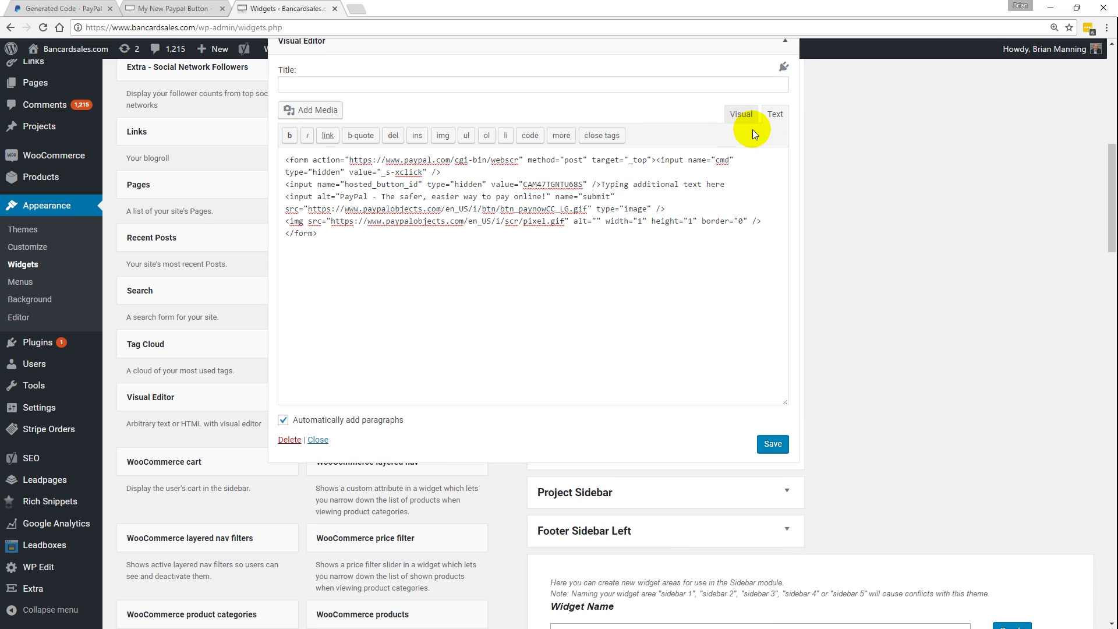
{"action": "left_click", "coordinate": [741, 115]}
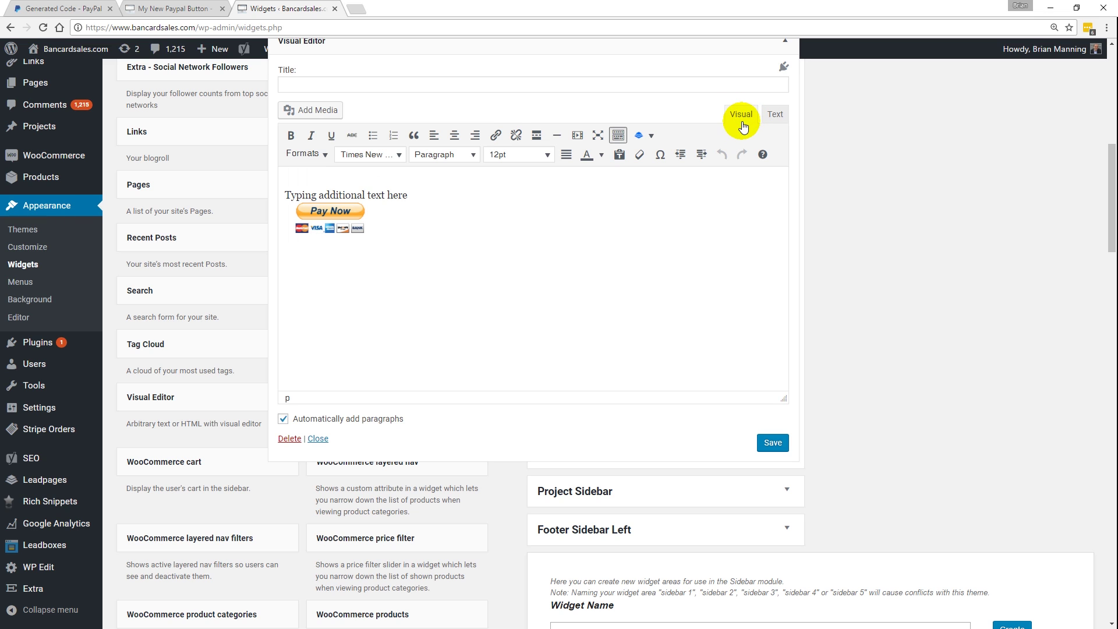
{"action": "left_click", "coordinate": [775, 444]}
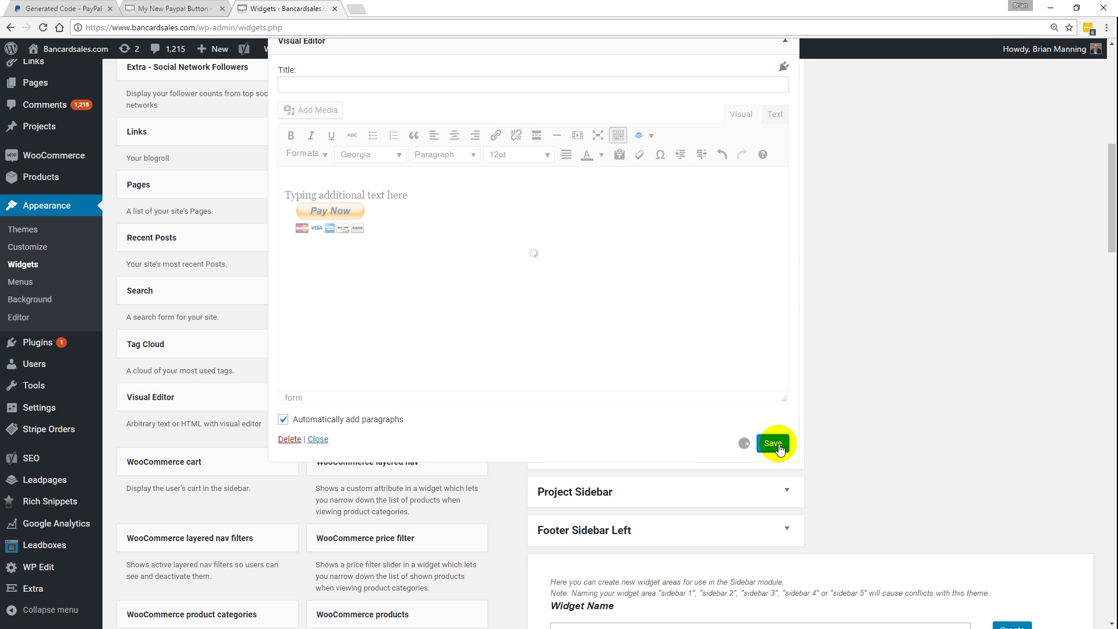
- Collapse the new Visual Editor widget and move it to the top of Main Sidebar
{"action": "scroll", "coordinate": [844, 355], "scroll_direction": "up", "scroll_amount": 6}
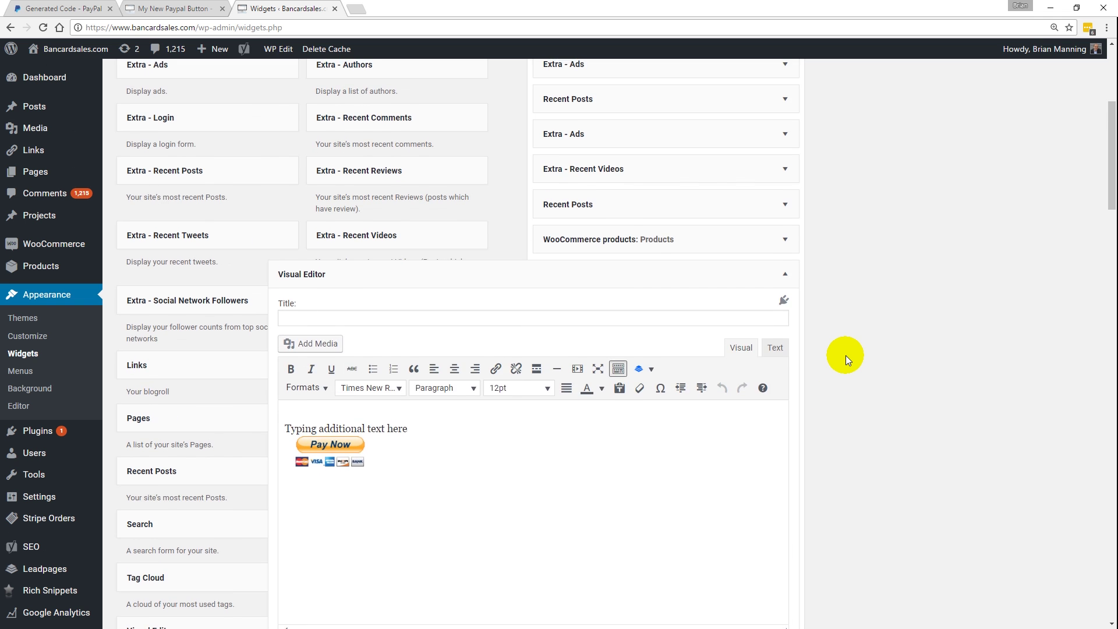
{"action": "left_click", "coordinate": [784, 392]}
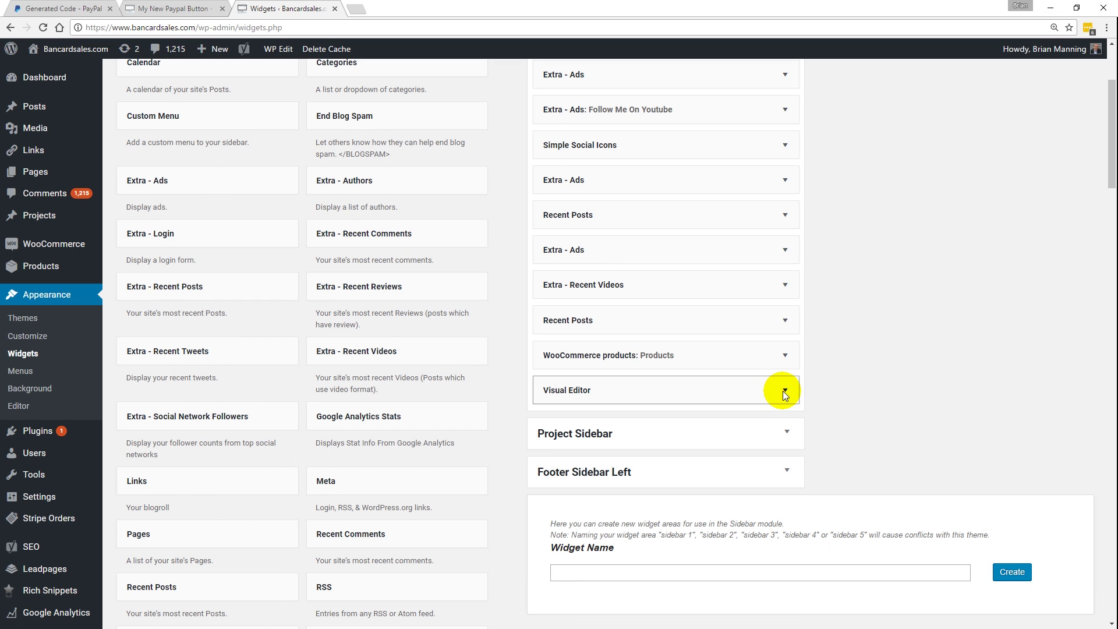
{"action": "left_click_drag", "start_coordinate": [737, 387], "coordinate": [727, 102]}
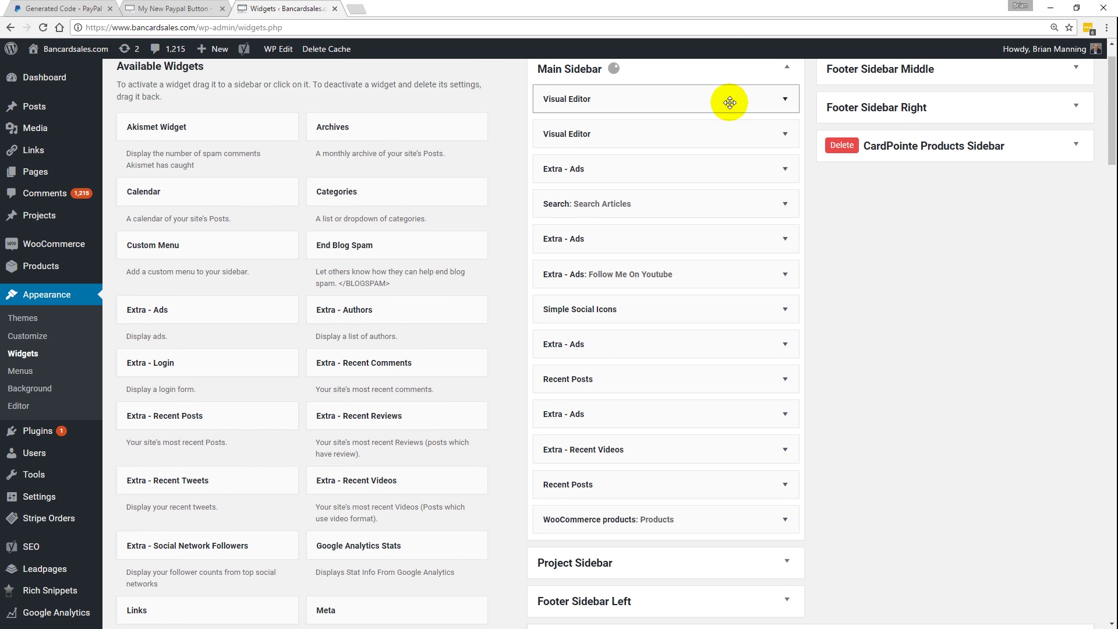
{"action": "left_click", "coordinate": [197, 10]}
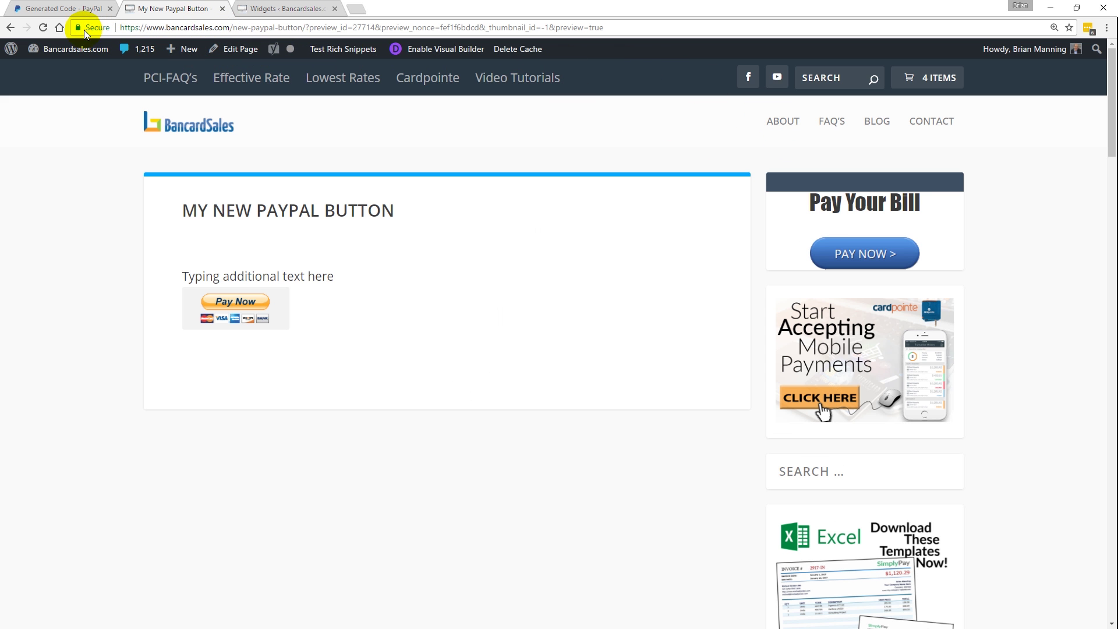
- Reload the My New Paypal Button preview so the Pay Now button tops the sidebar
{"action": "left_click", "coordinate": [43, 28]}
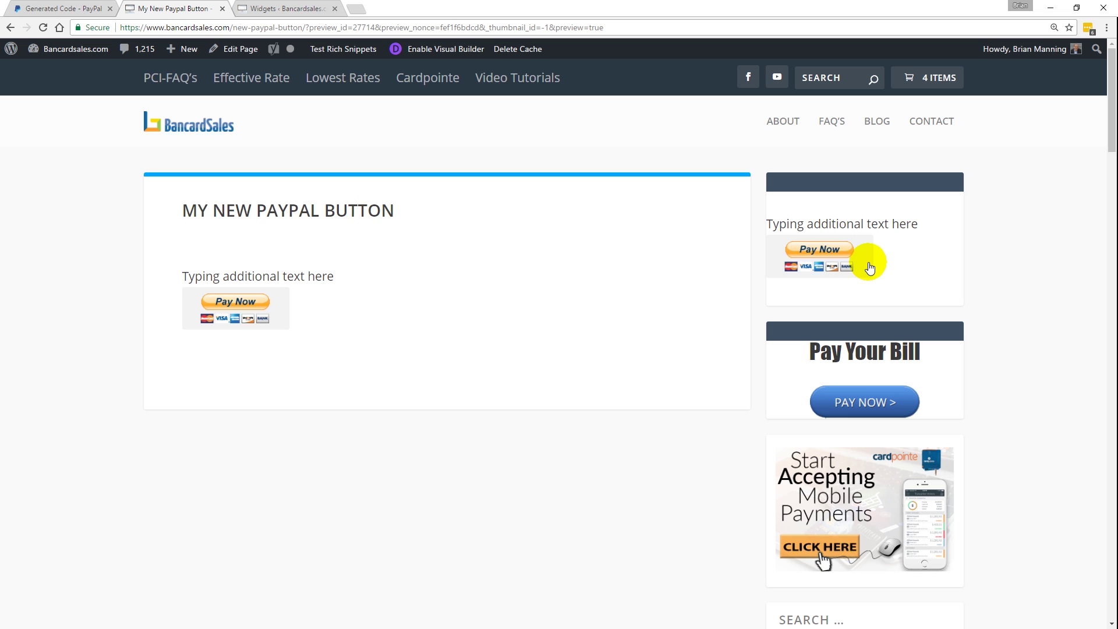
- Back in PayPal, review the saved Pay Now button in My saved buttons
{"action": "key", "text": "ctrl+shift+Tab"}
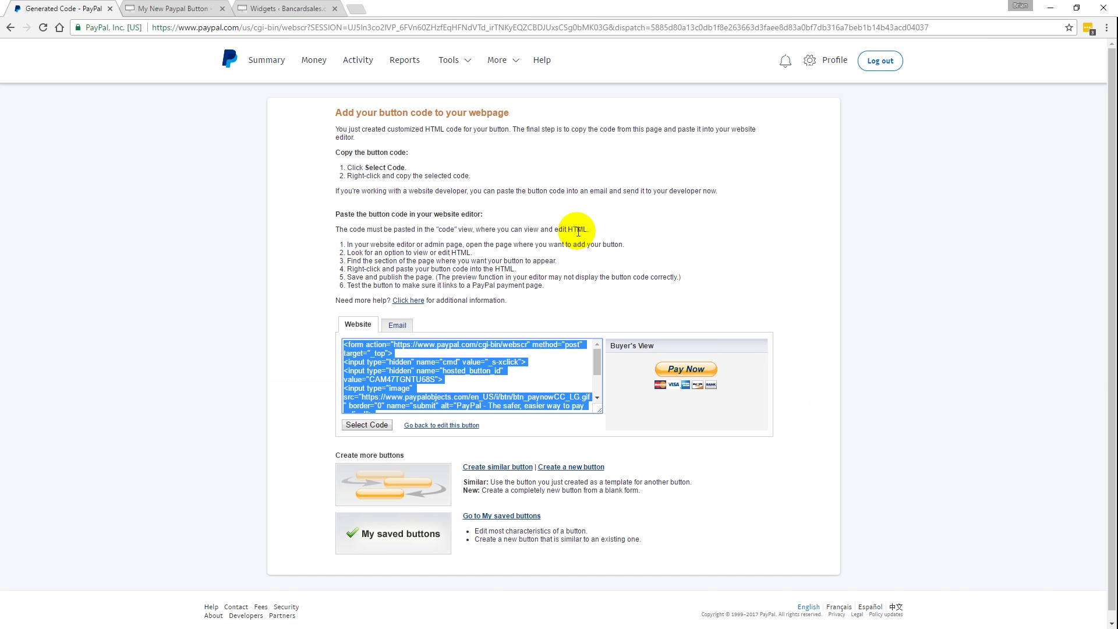
{"action": "left_click", "coordinate": [510, 517]}
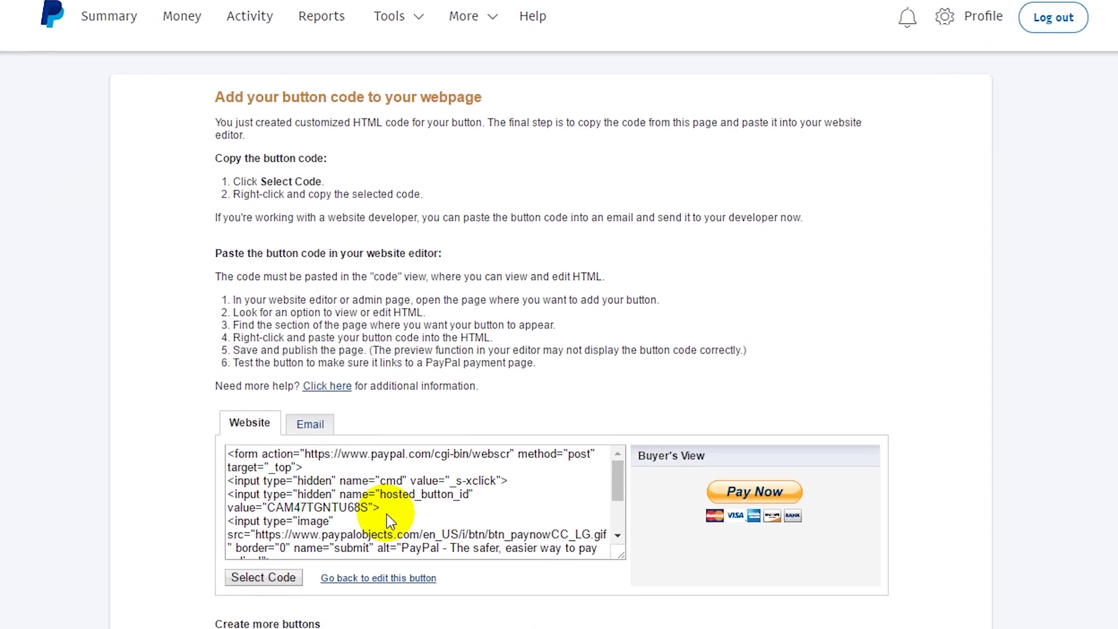
{"action": "left_click_drag", "start_coordinate": [175, 217], "coordinate": [612, 214]}
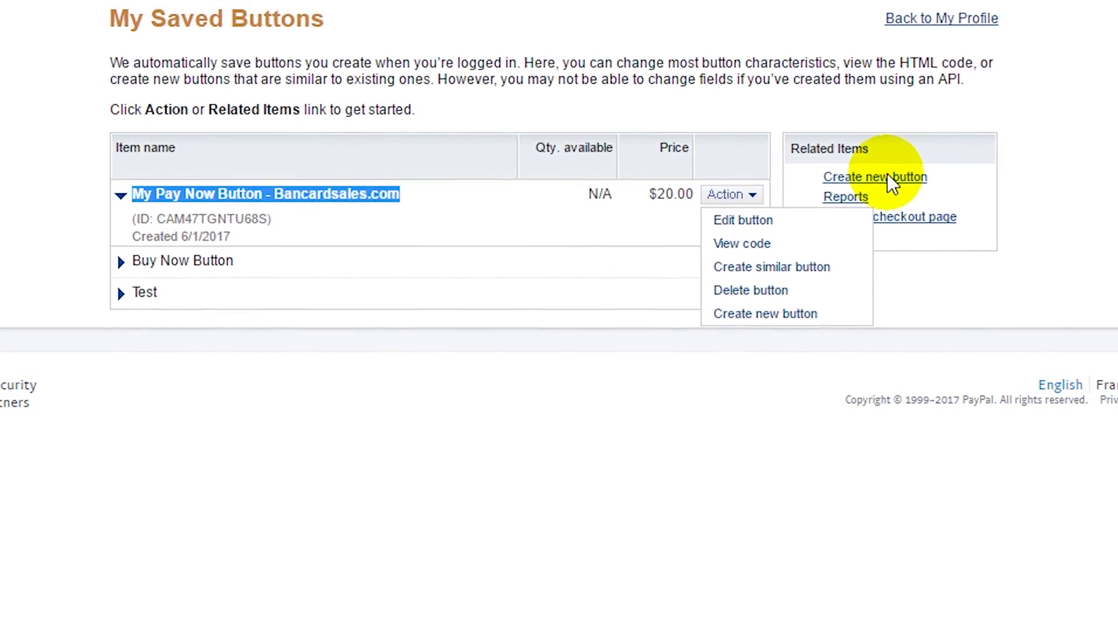
- Create a new Donations button for organization Bancardsales.com and generate its HTML code
{"action": "left_click", "coordinate": [884, 191]}
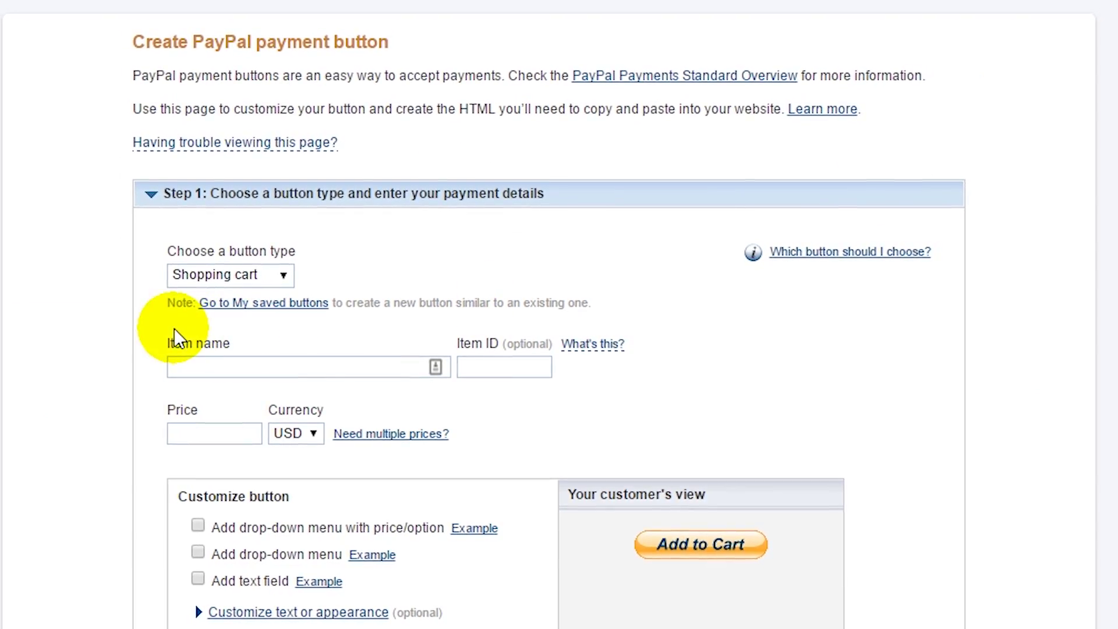
{"action": "left_click", "coordinate": [219, 277]}
{"action": "left_click", "coordinate": [226, 334]}
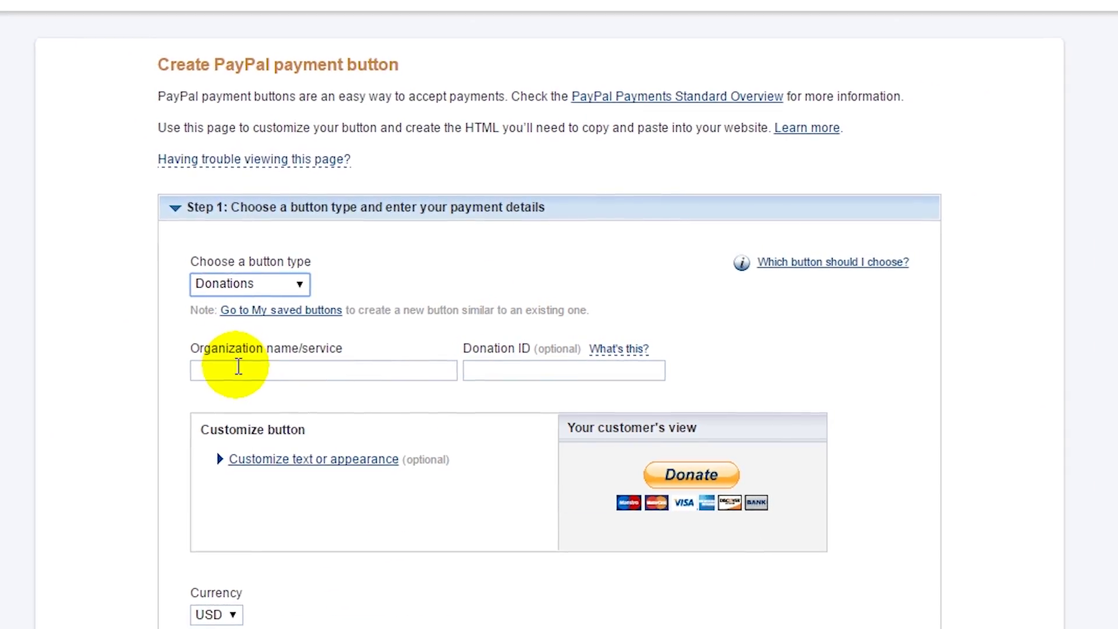
{"action": "left_click", "coordinate": [230, 368]}
{"action": "type", "text": "Bancards"}
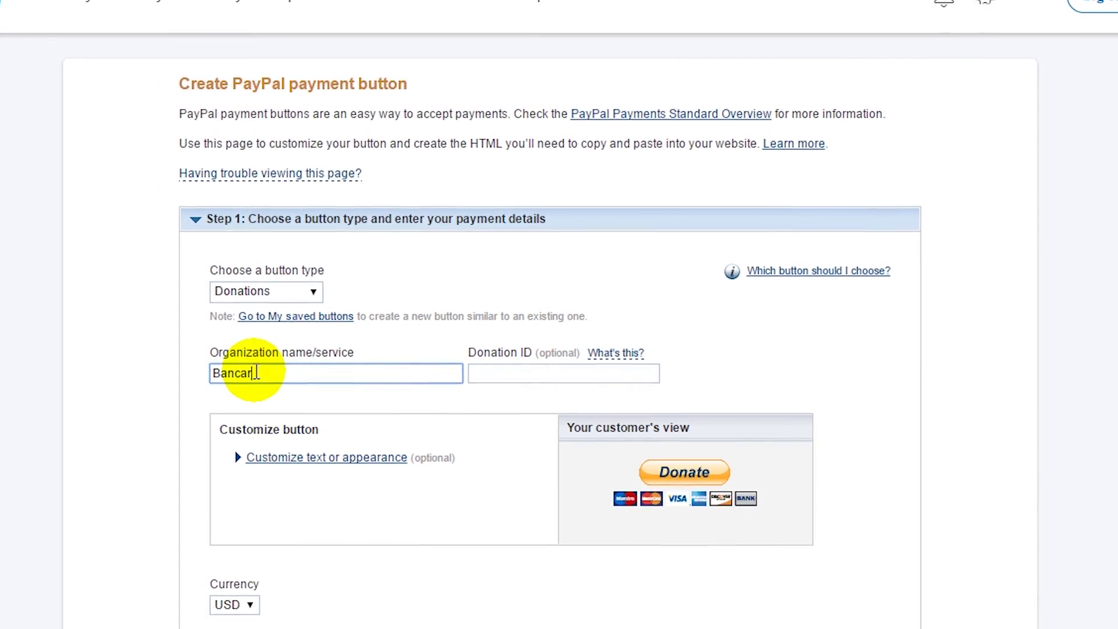
{"action": "type", "text": "ales.com"}
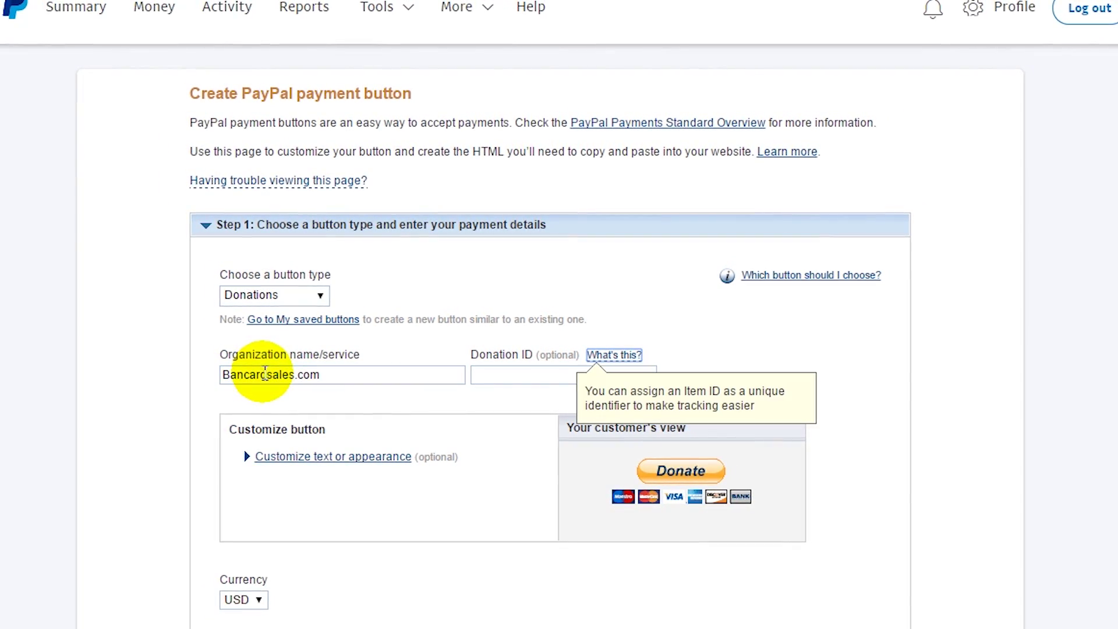
{"action": "left_click", "coordinate": [257, 458]}
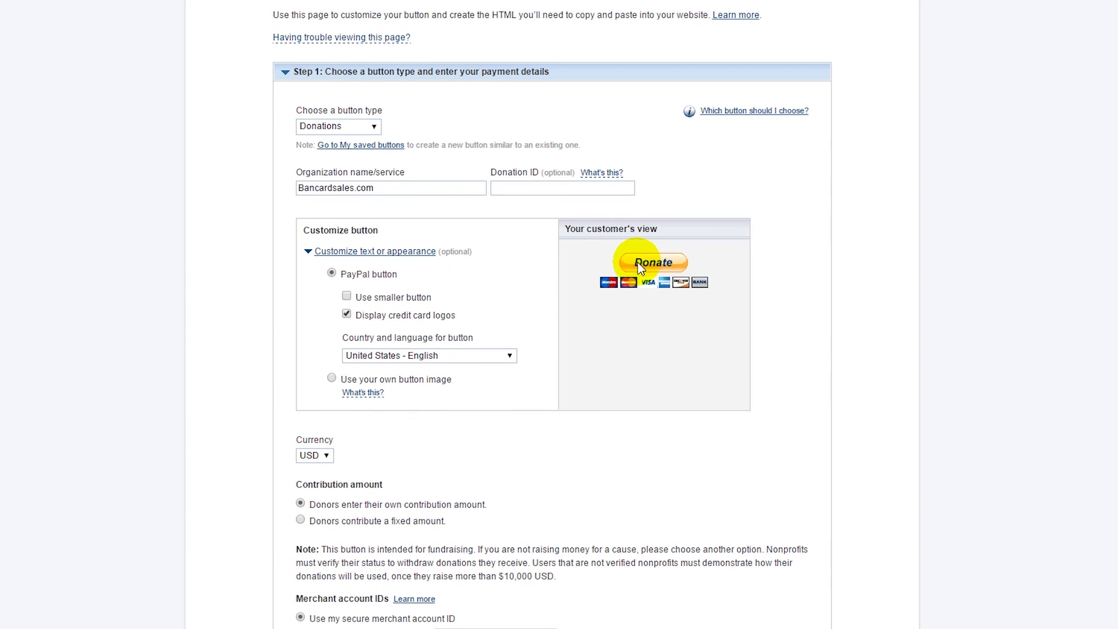
{"action": "scroll", "coordinate": [599, 322], "scroll_direction": "down", "scroll_amount": 6}
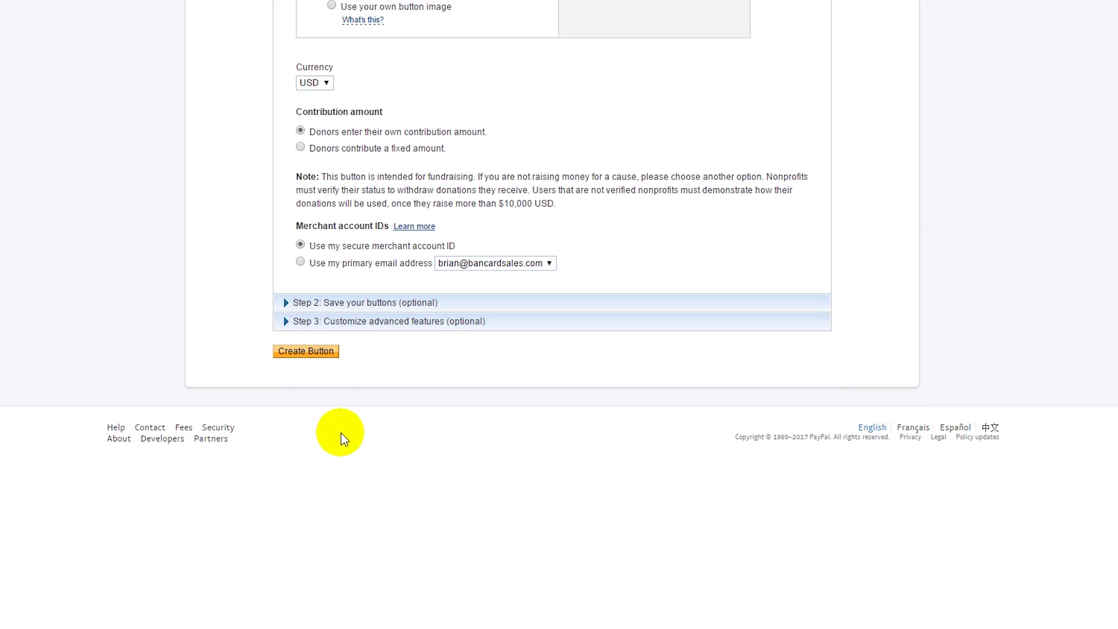
{"action": "left_click", "coordinate": [301, 356]}
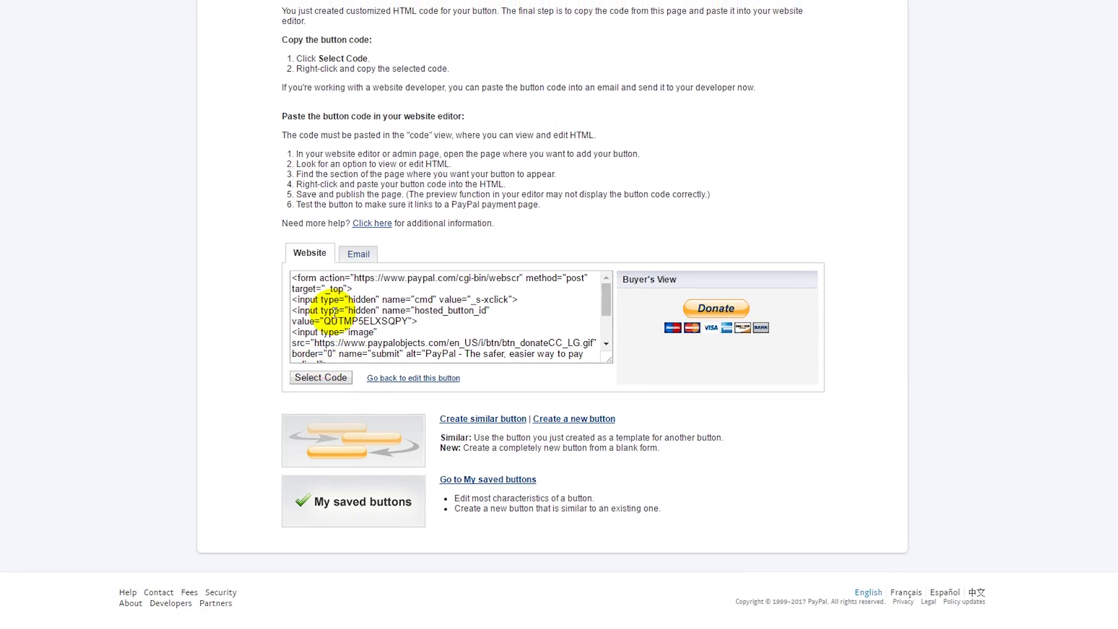
{"action": "left_click", "coordinate": [174, 13]}
- Paste the Donate code above the Pay Now code in the page's Text view and update the page
{"action": "left_click", "coordinate": [285, 8]}
{"action": "mouse_move", "coordinate": [47, 170]}
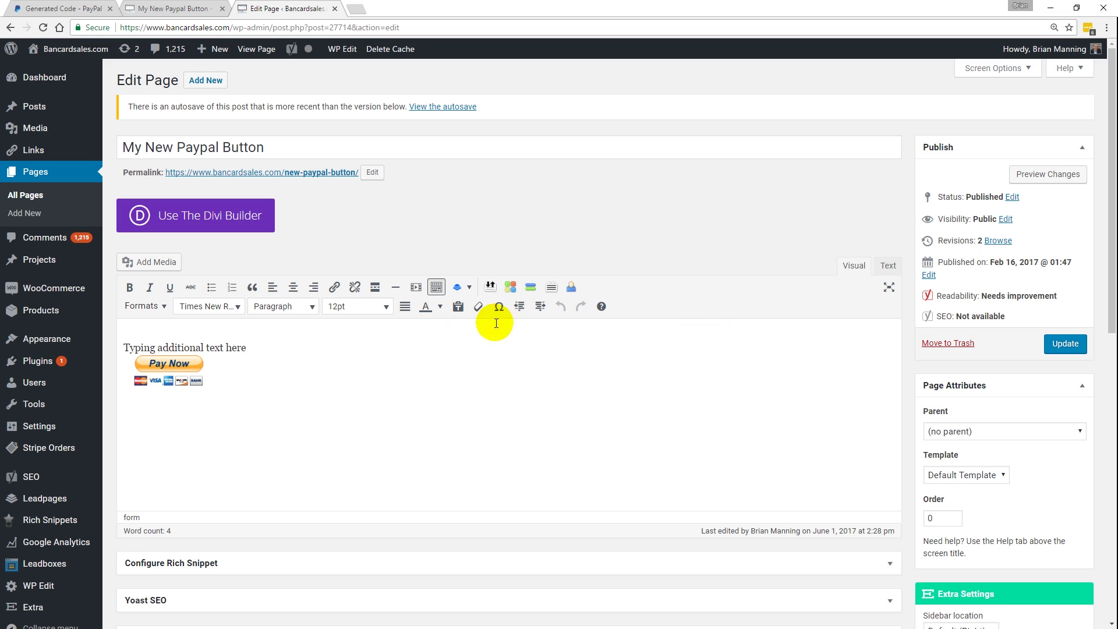
{"action": "left_click", "coordinate": [889, 266]}
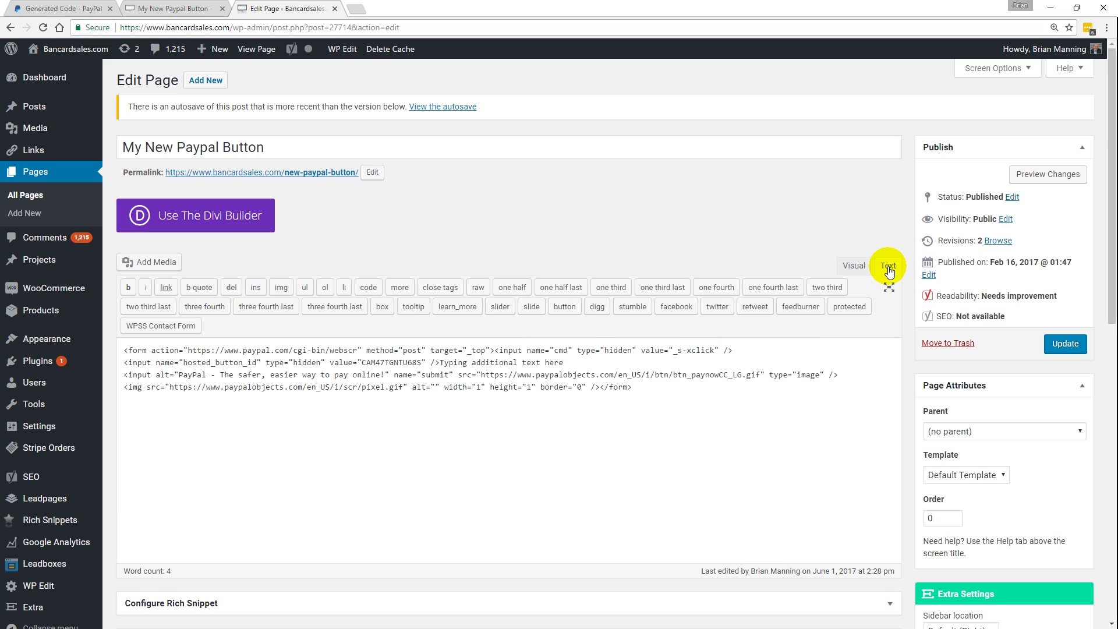
{"action": "left_click", "coordinate": [125, 351]}
{"action": "key", "text": "Return"}
{"action": "key", "text": "Return"}
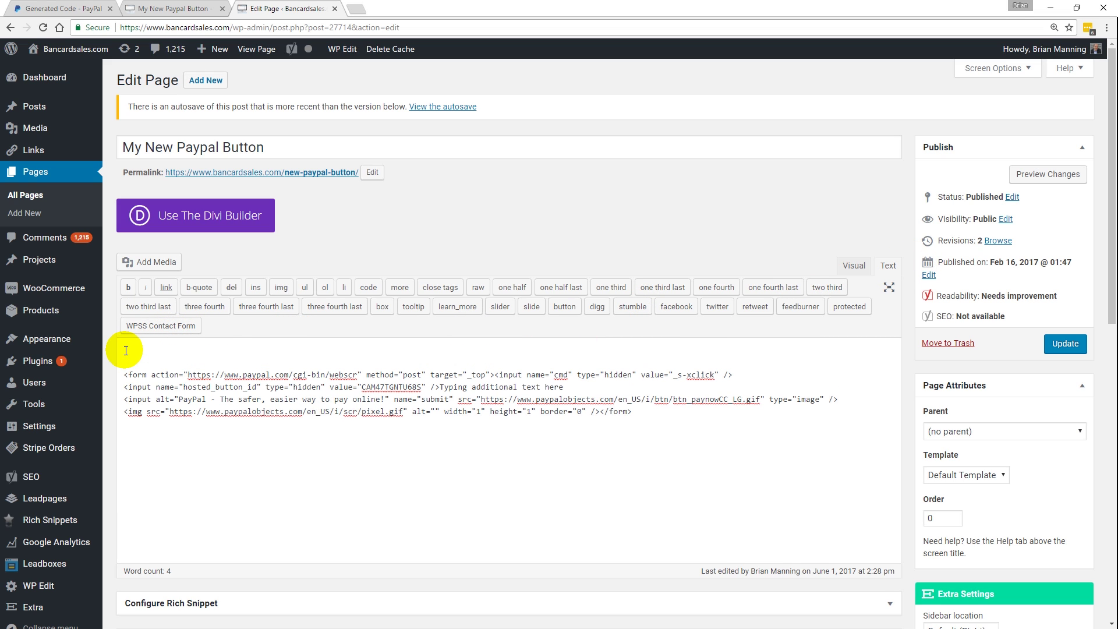
{"action": "key", "text": "Return"}
{"action": "key", "text": "Return"}
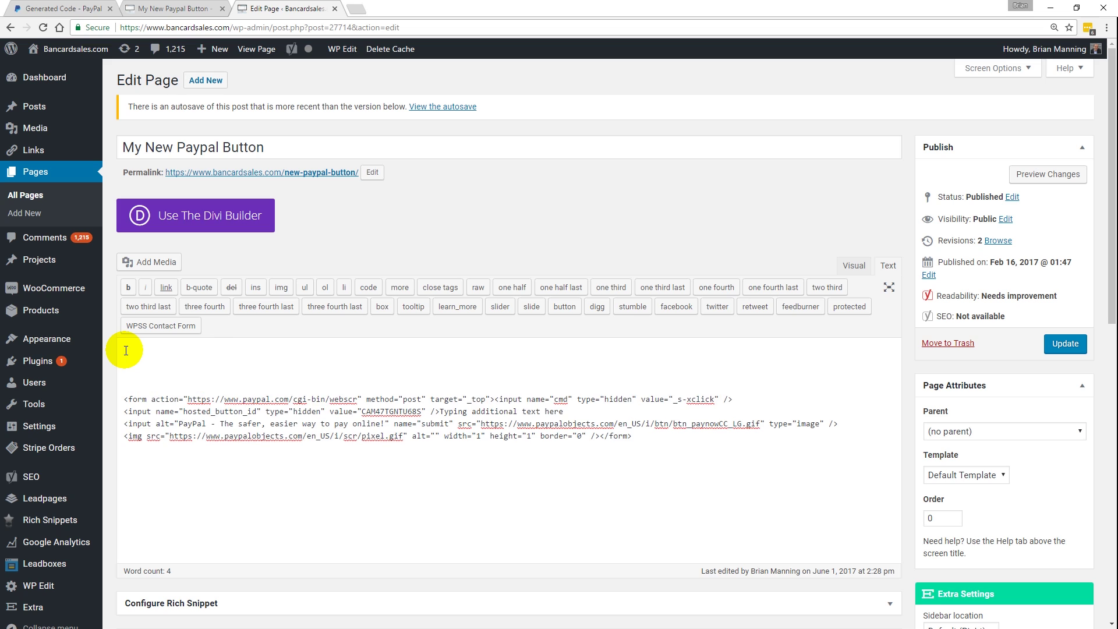
{"action": "type", "text": "<form action=\"https://www.paypal.com/cgi-bin/webscr\" method=\"post\" target=\"_top\"> <input type=\"hidden\" name=\"cmd\" value=\"_s-xclick\"> <input type=\"hidden\" name=\"hosted_button_id\" value=\"QUTMP5ELXSQPY\"> <input type=\"image\" src=\"https://www.paypalobjects.com/en_US/i/btn/btn_donateCC_LG.gif\" border=\"0\" name=\"submit\" alt=\"PayPal - The safer, easier way to pay online!\"> <img alt=\"\" border=\"0\" src=\"https://www.paypalobjects.com/en_US/i/scr/pixel.gif\" width=\"1\" height=\"1\"> </form>"}
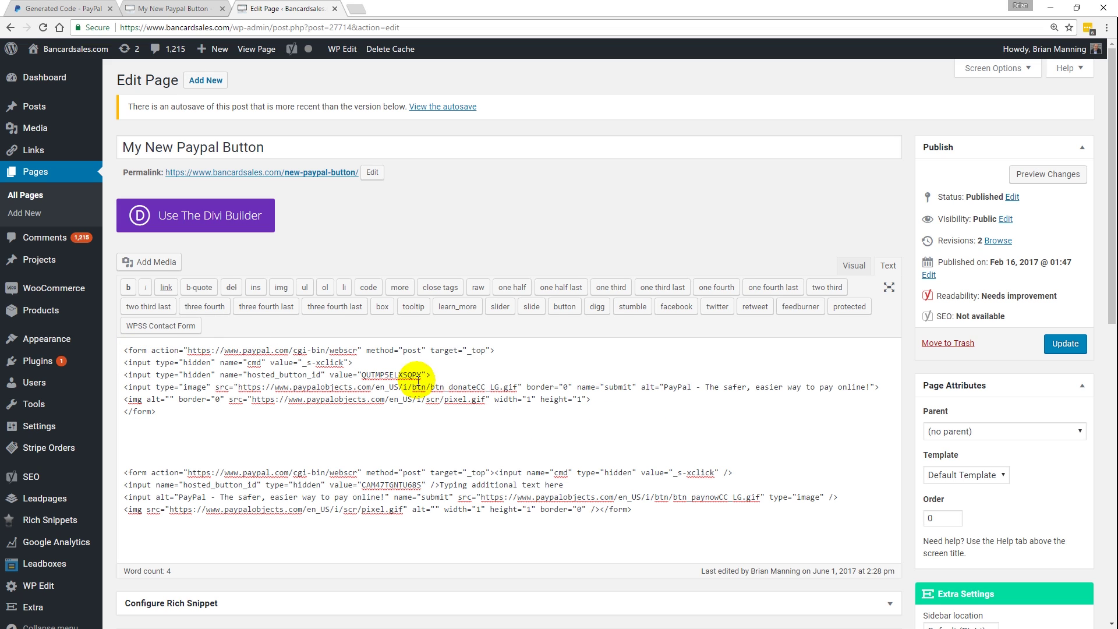
{"action": "left_click", "coordinate": [1065, 343]}
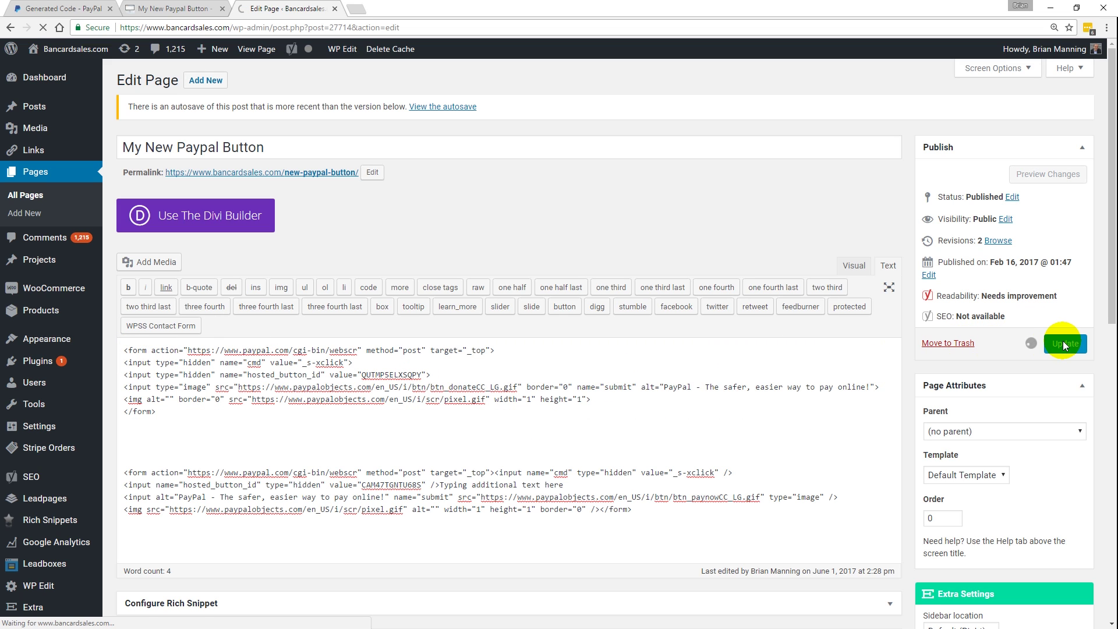
{"action": "left_click", "coordinate": [854, 266]}
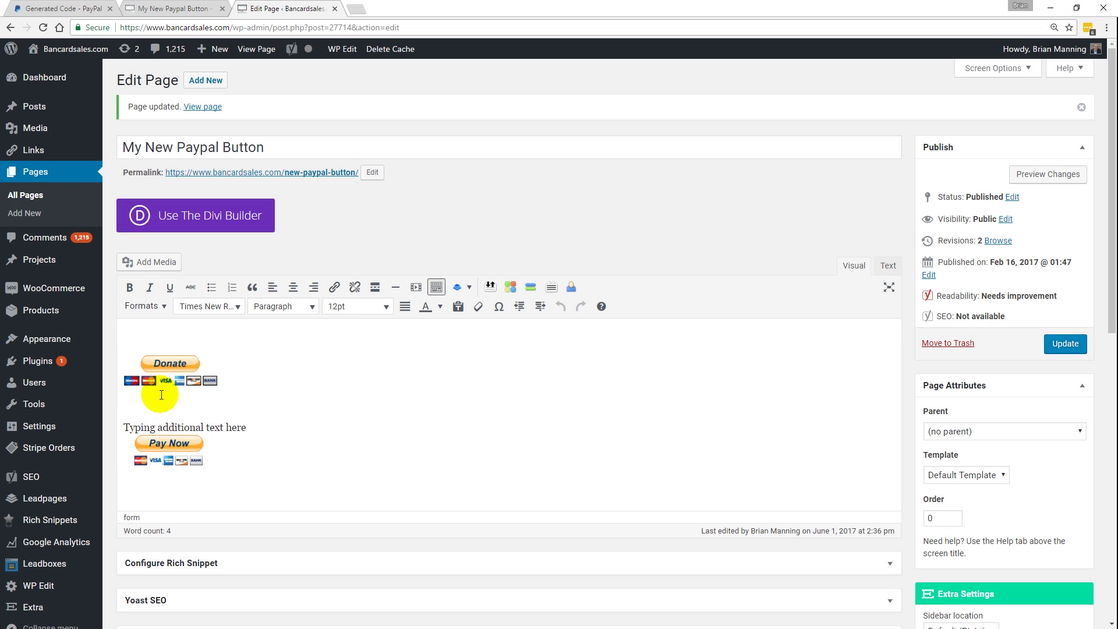
{"action": "left_click", "coordinate": [1031, 174]}
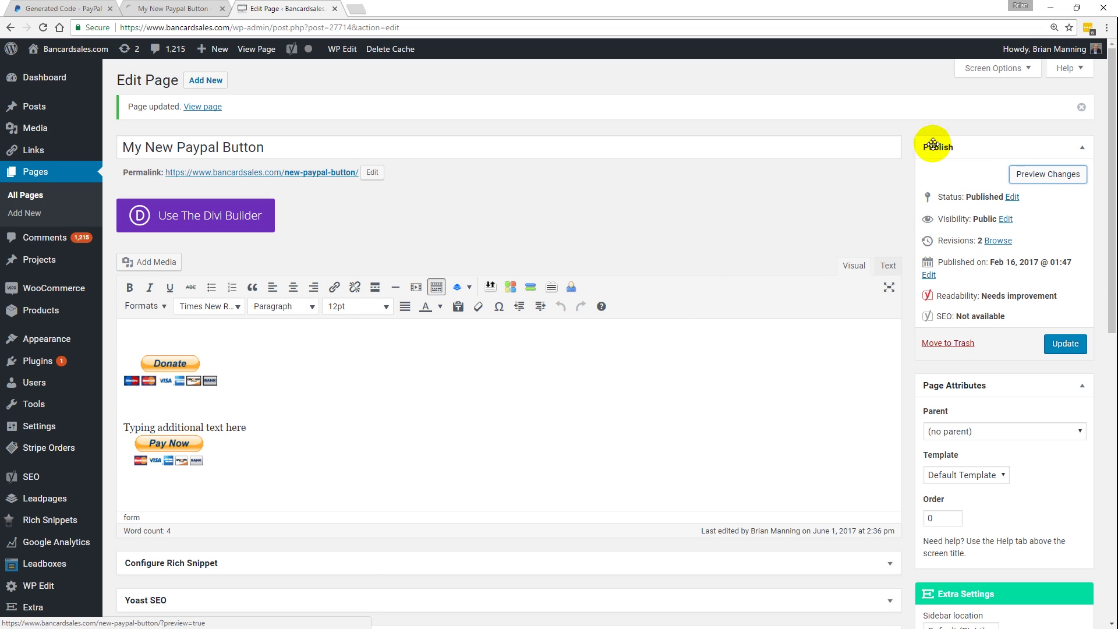
- View the updated page preview, log out of PayPal, and reload the preview
{"action": "left_click", "coordinate": [206, 19]}
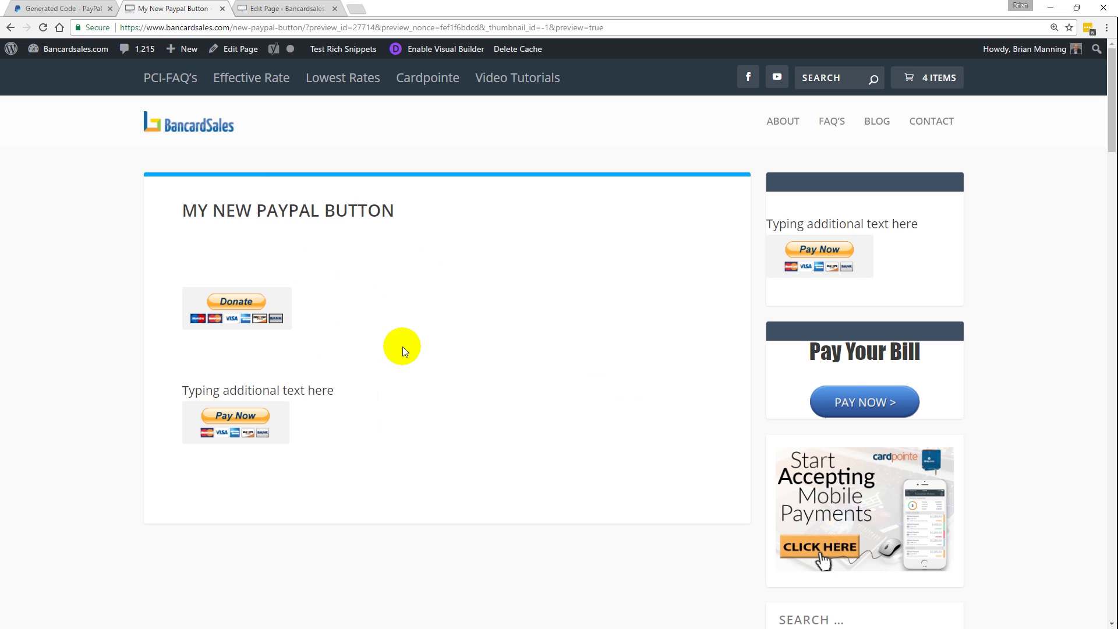
{"action": "left_click", "coordinate": [61, 8]}
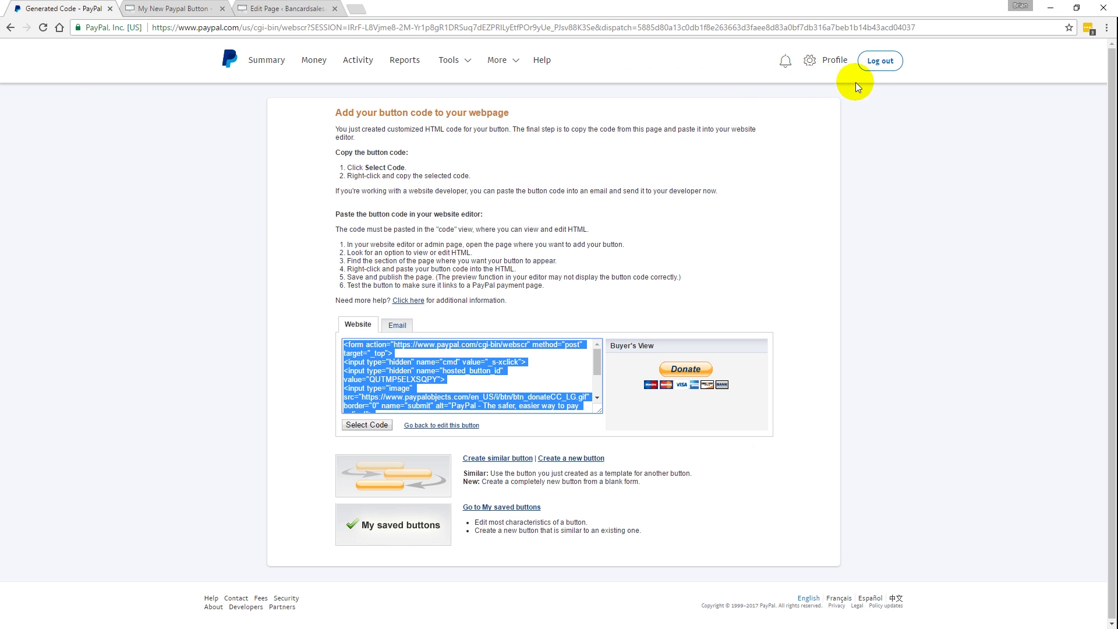
{"action": "left_click", "coordinate": [878, 61]}
{"action": "left_click", "coordinate": [187, 8]}
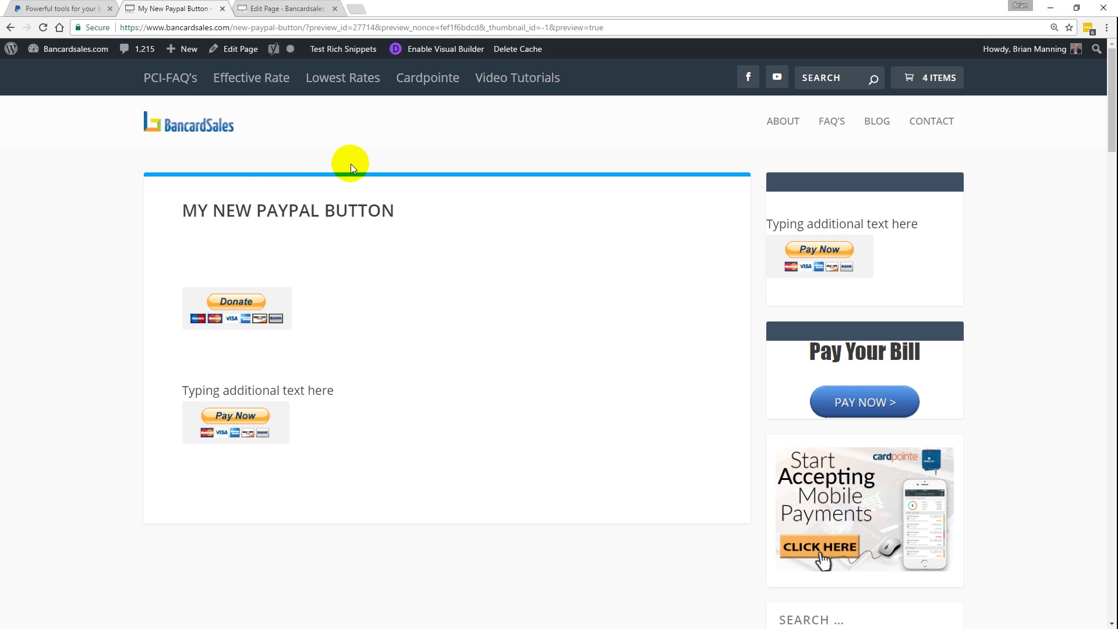
{"action": "left_click", "coordinate": [42, 27]}
- Test the Donate button by entering a $5.00 donation amount (500)
{"action": "left_click", "coordinate": [239, 300]}
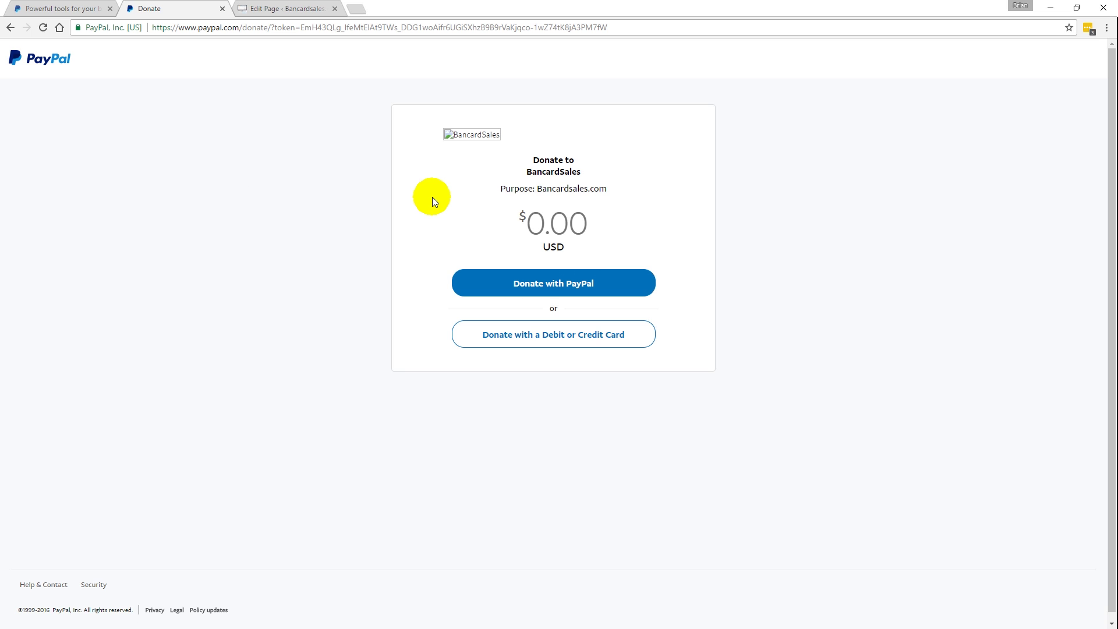
{"action": "left_click", "coordinate": [532, 221]}
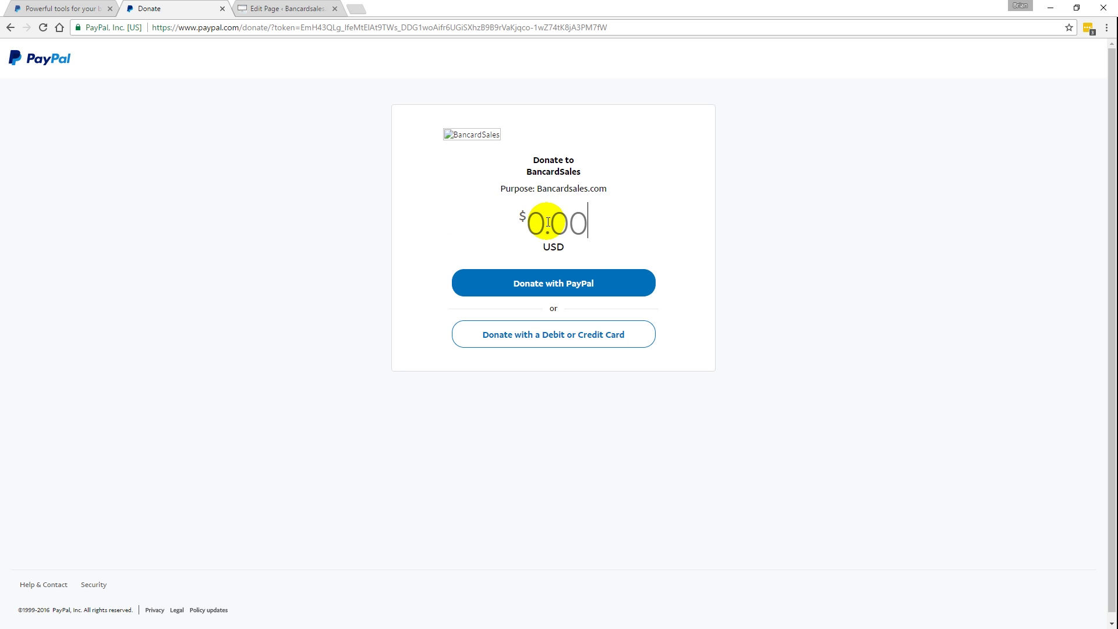
{"action": "type", "text": "500"}
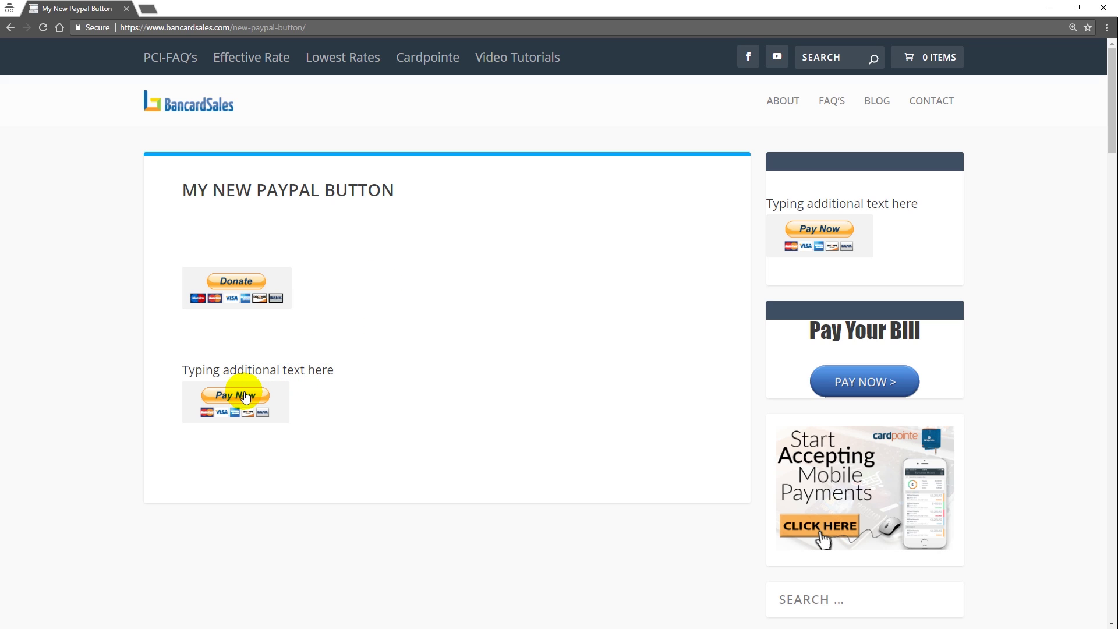
- Test the Pay Now button through to the $20.00 guest debit or credit card form
{"action": "left_click", "coordinate": [244, 396]}
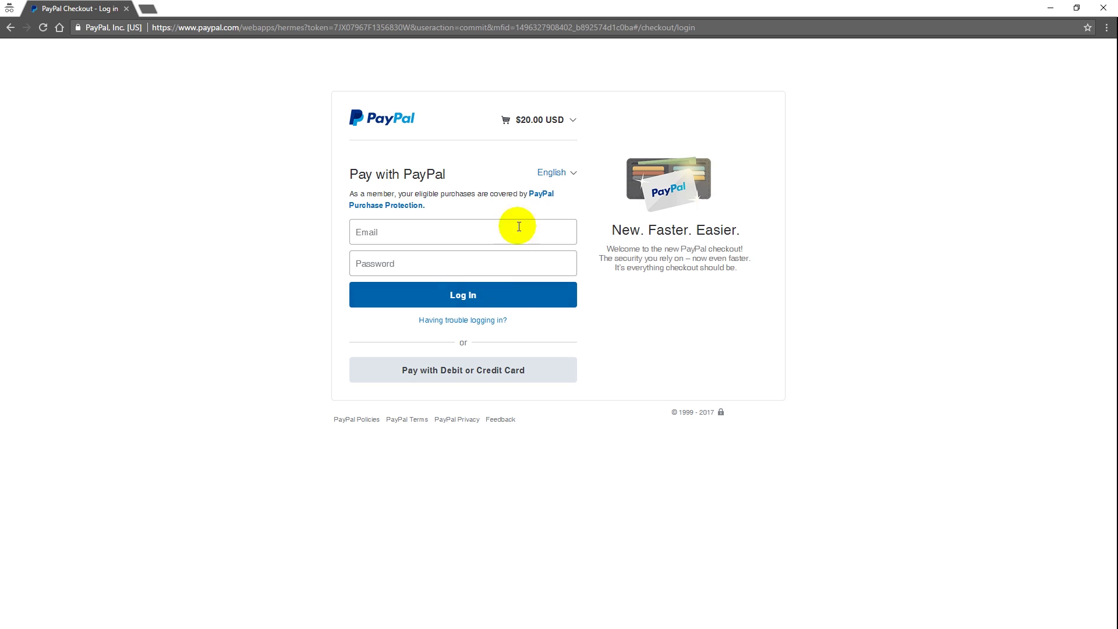
{"action": "left_click", "coordinate": [450, 370]}
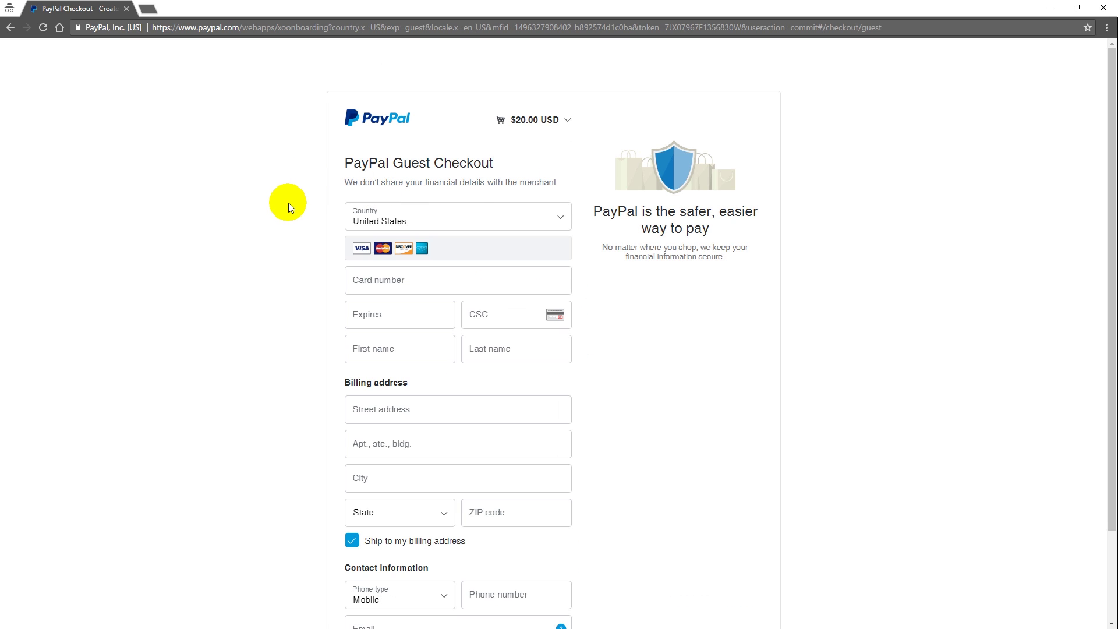
{"action": "scroll", "coordinate": [286, 202], "scroll_direction": "down", "scroll_amount": 2}
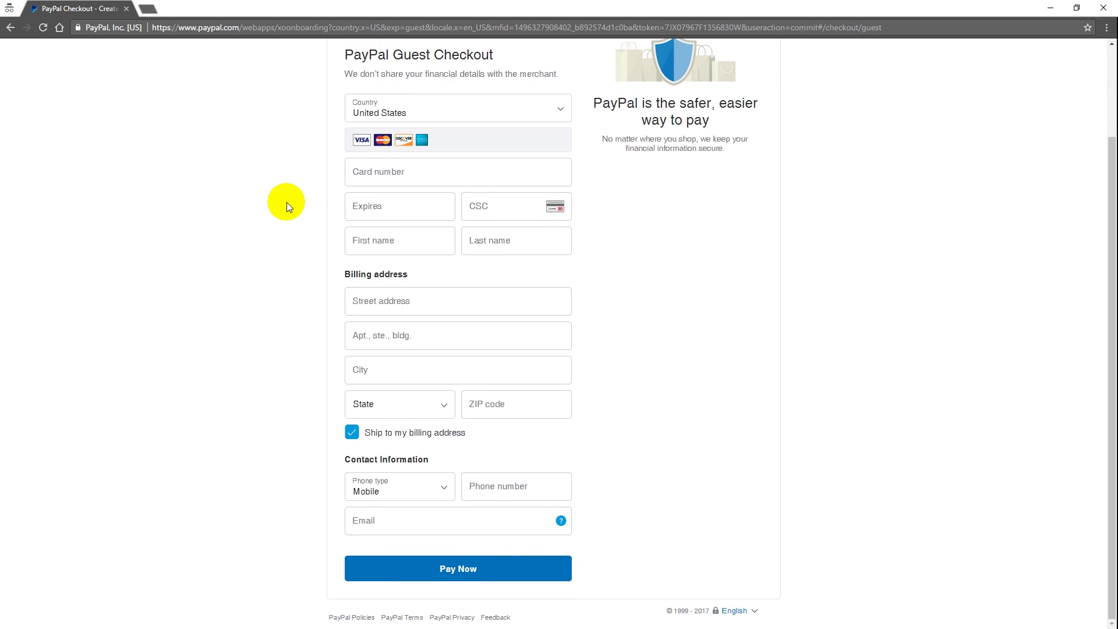